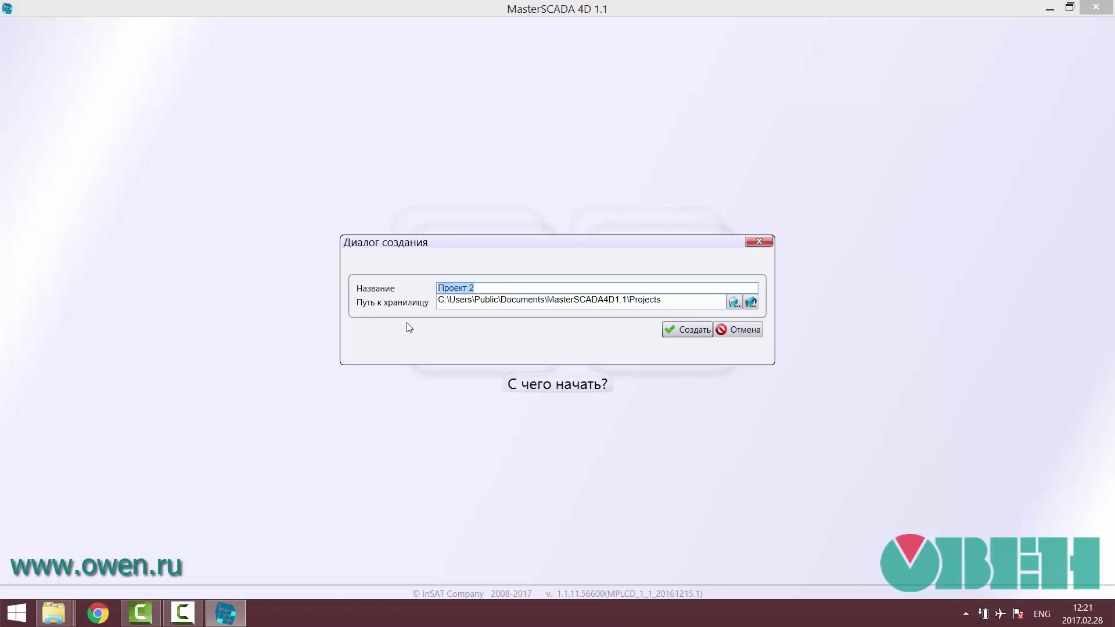
# Name the new project "Первый_шаг" and create it in the default storage path.
pyautogui.write('G')
pyautogui.press('BackSpace')
pyautogui.hotkey('alt', 'shift')
pyautogui.write('П')
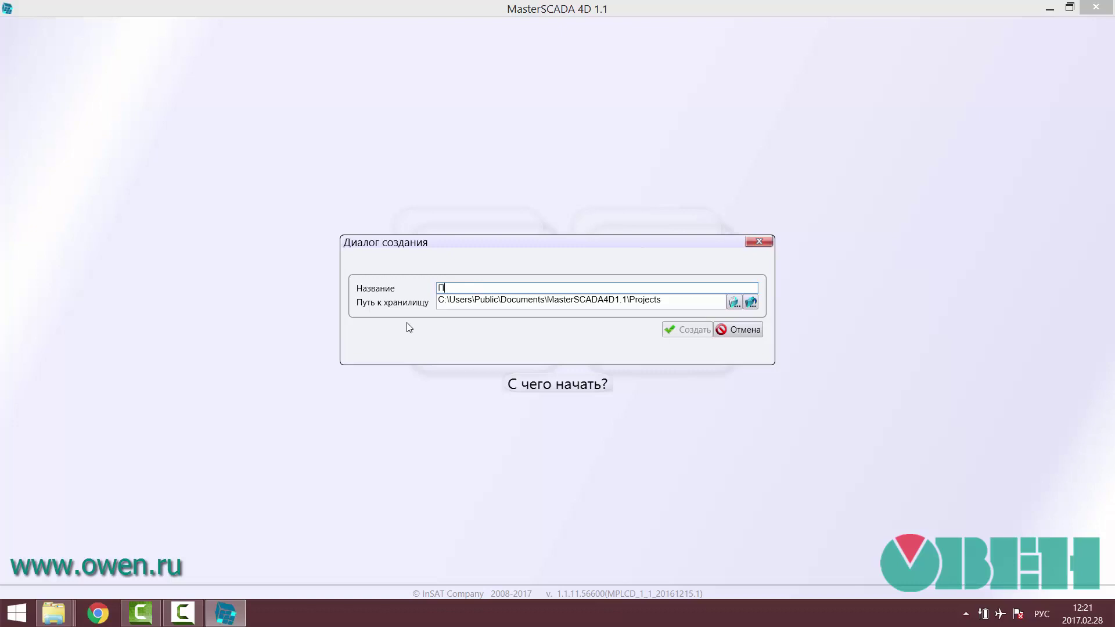
pyautogui.write('ервый')
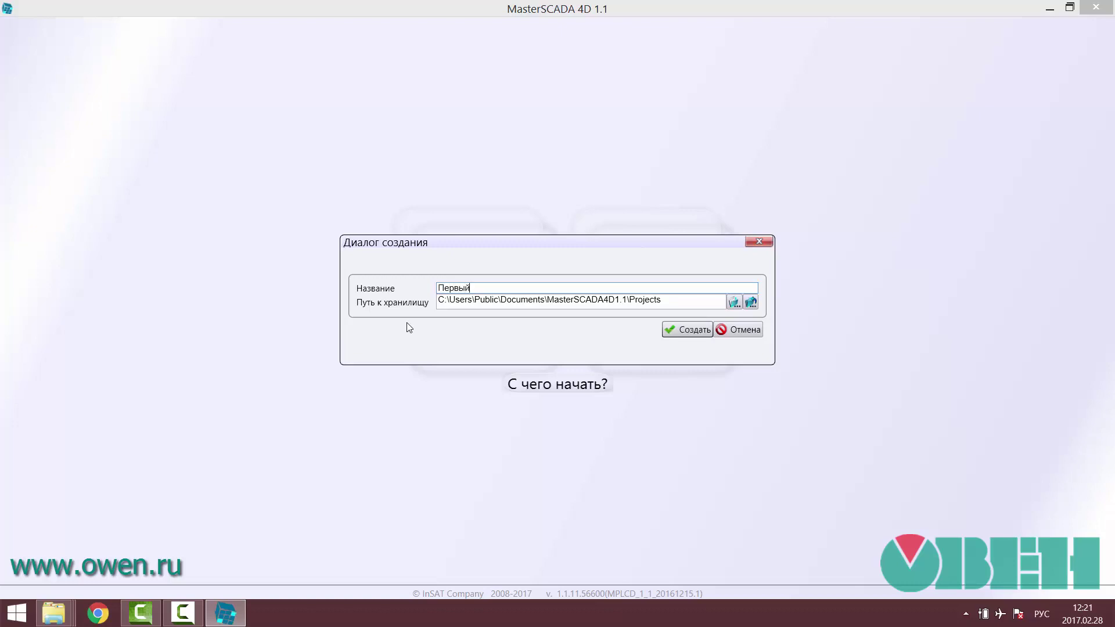
pyautogui.write('_шаг')
pyautogui.click(673, 301)
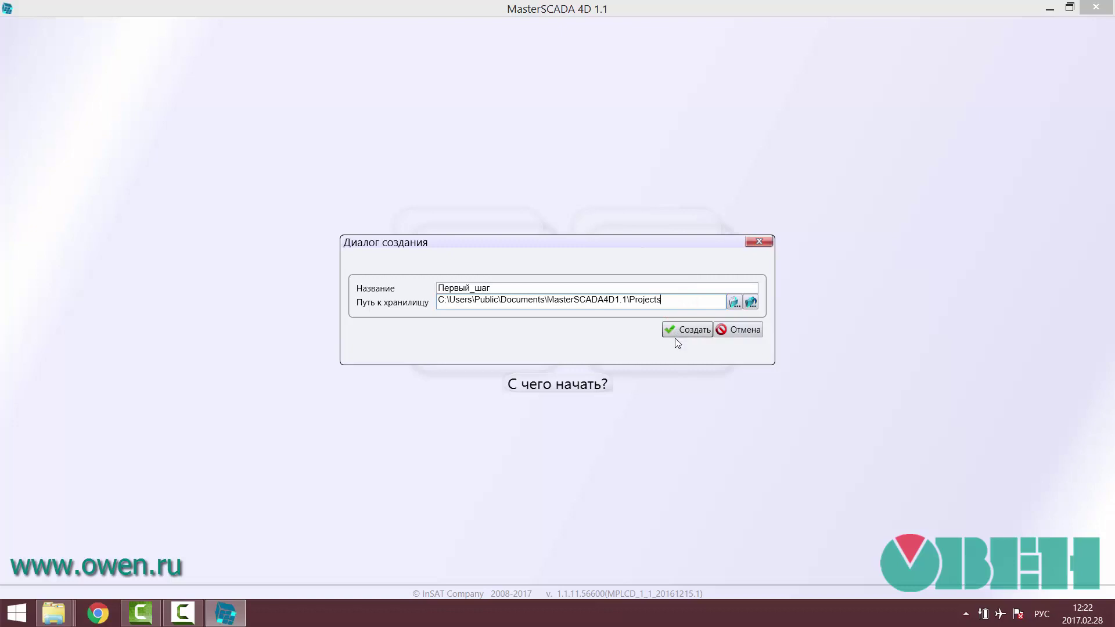
pyautogui.click(677, 330)
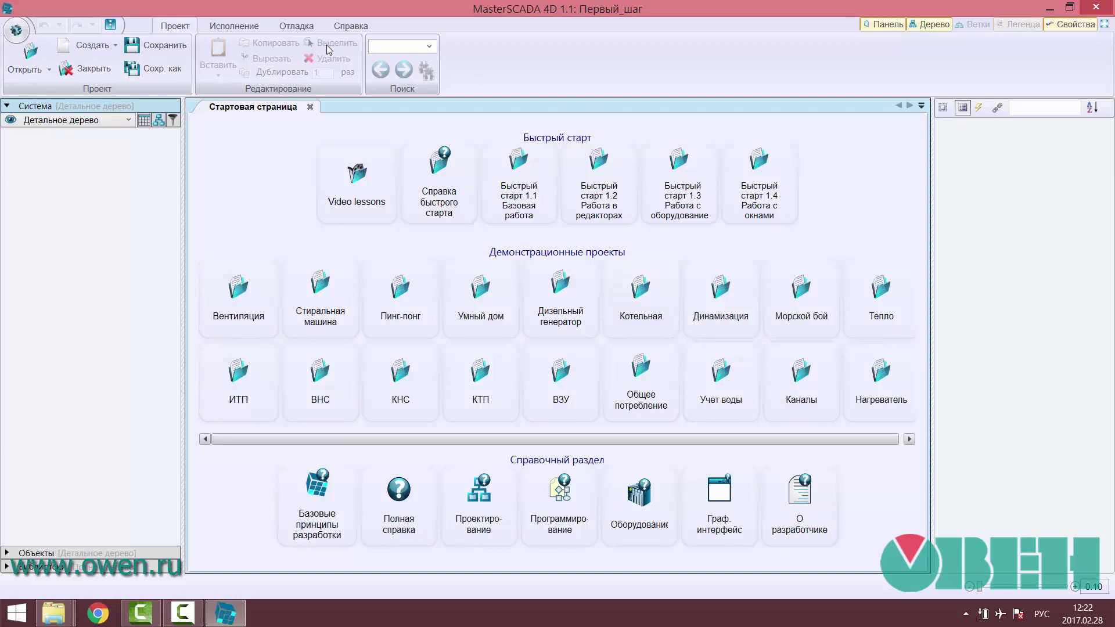
# Examine the main program menu and the command sets for project, execution, debugging and help.
pyautogui.click(16, 31)
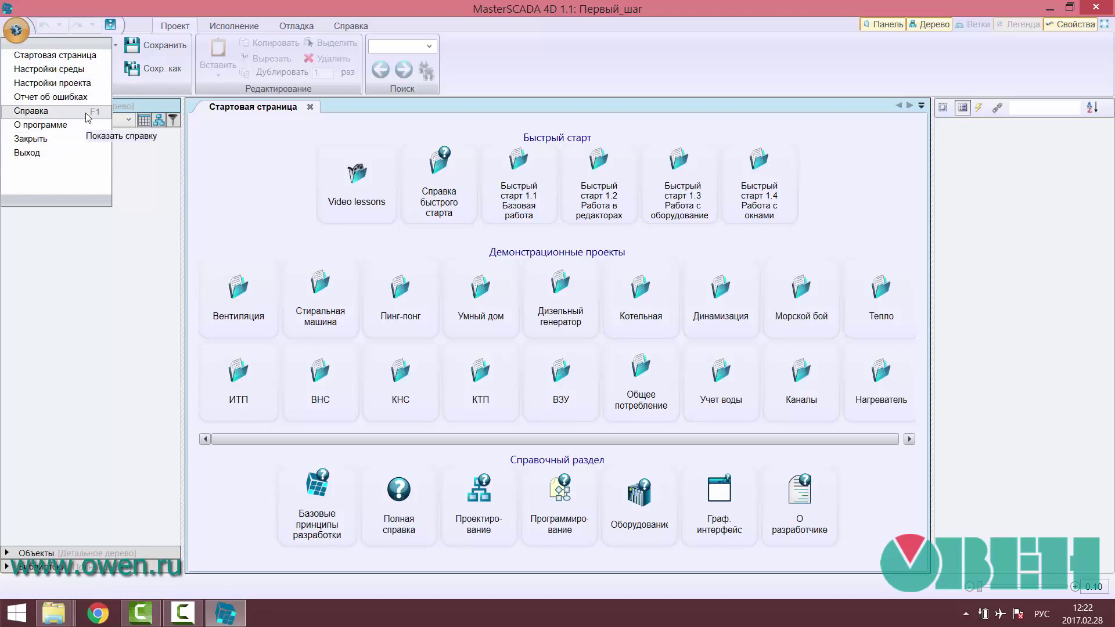
pyautogui.click(173, 26)
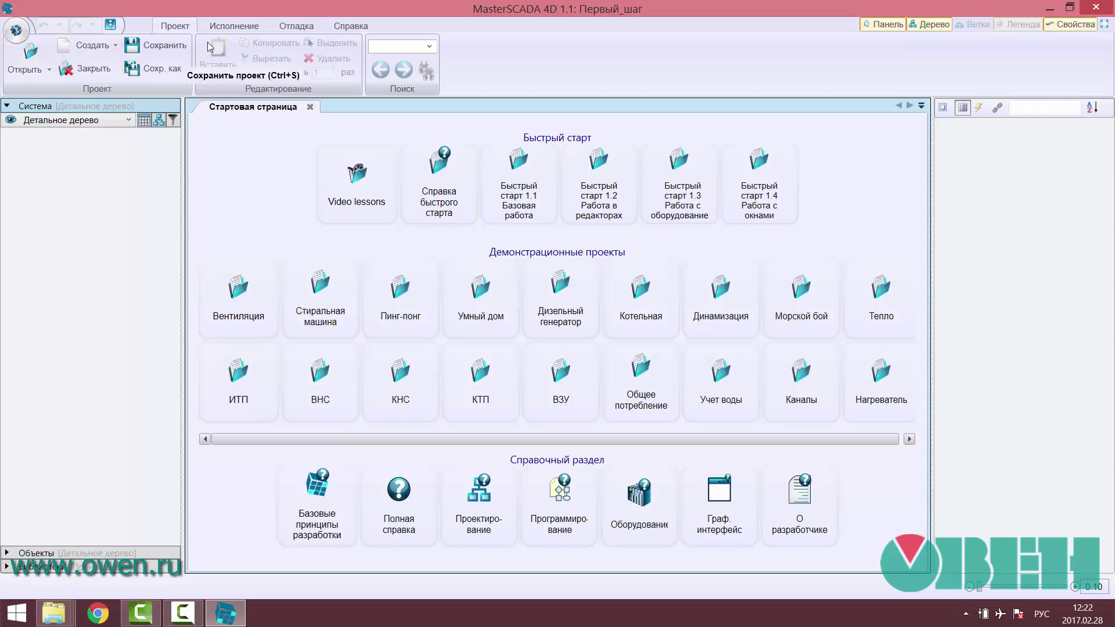
pyautogui.click(231, 25)
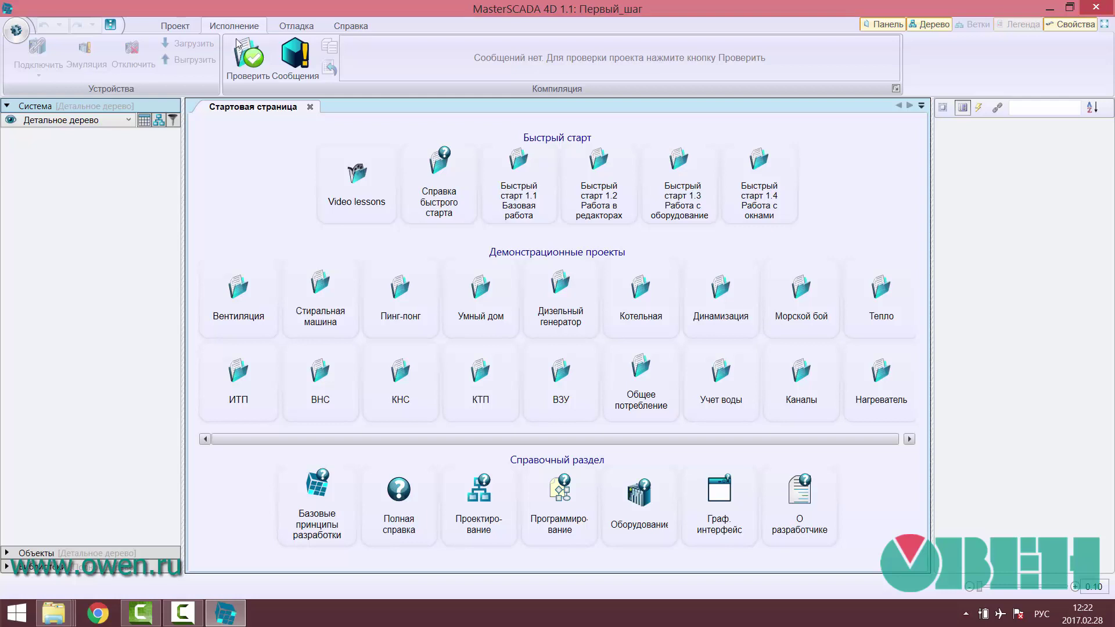
pyautogui.click(293, 26)
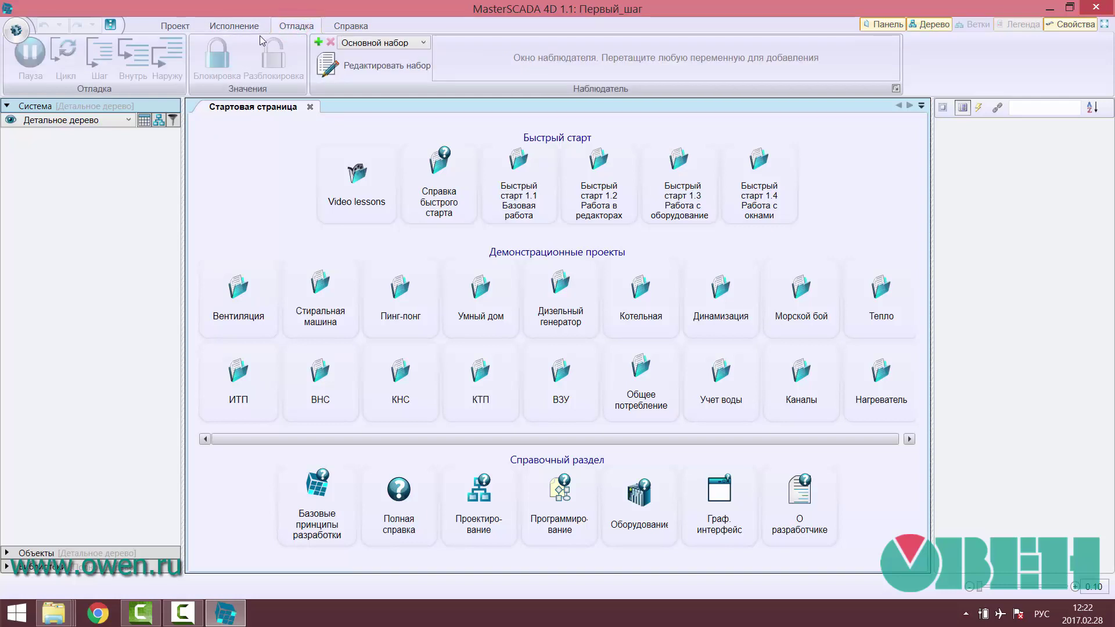
pyautogui.click(363, 27)
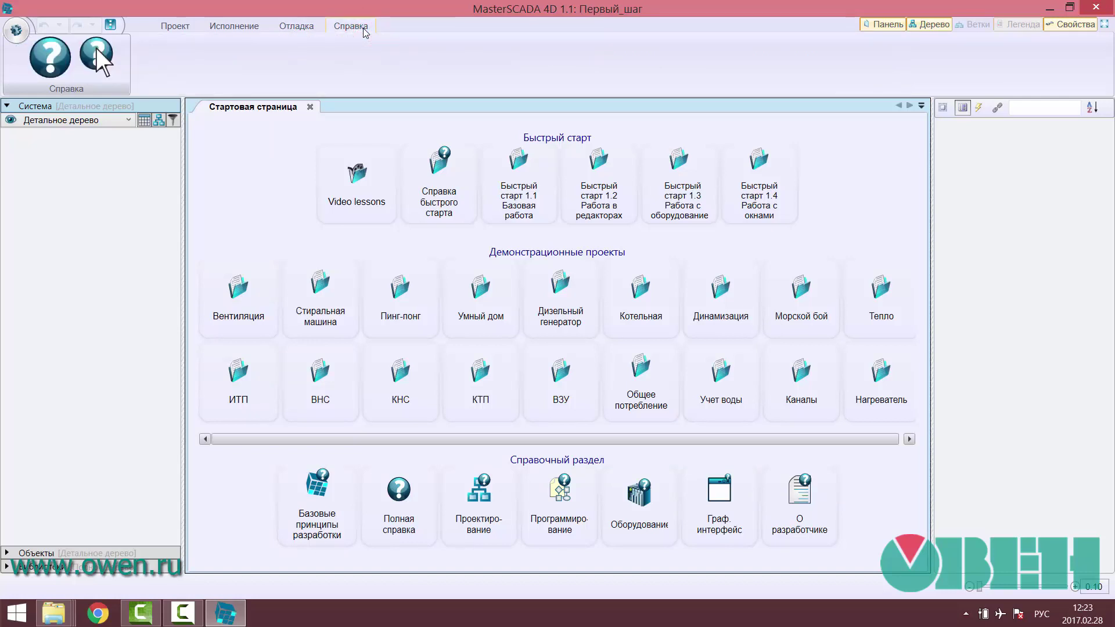
pyautogui.click(177, 29)
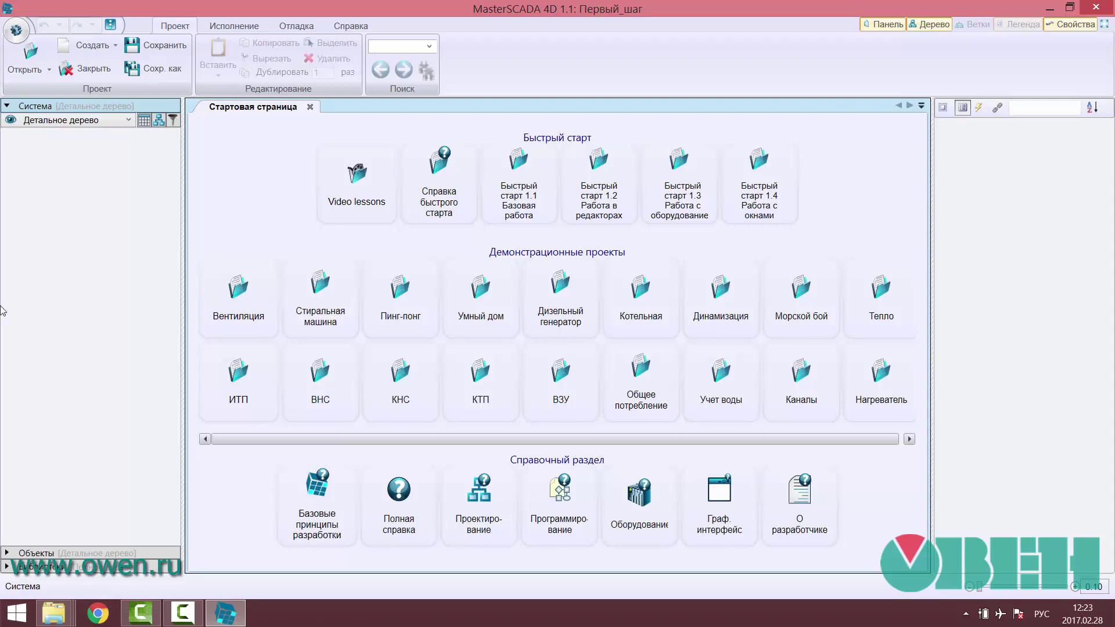
# Examine the contents of the project's Система, Объекты and Библиотеки trees, leaving all three collapsed.
pyautogui.click(6, 107)
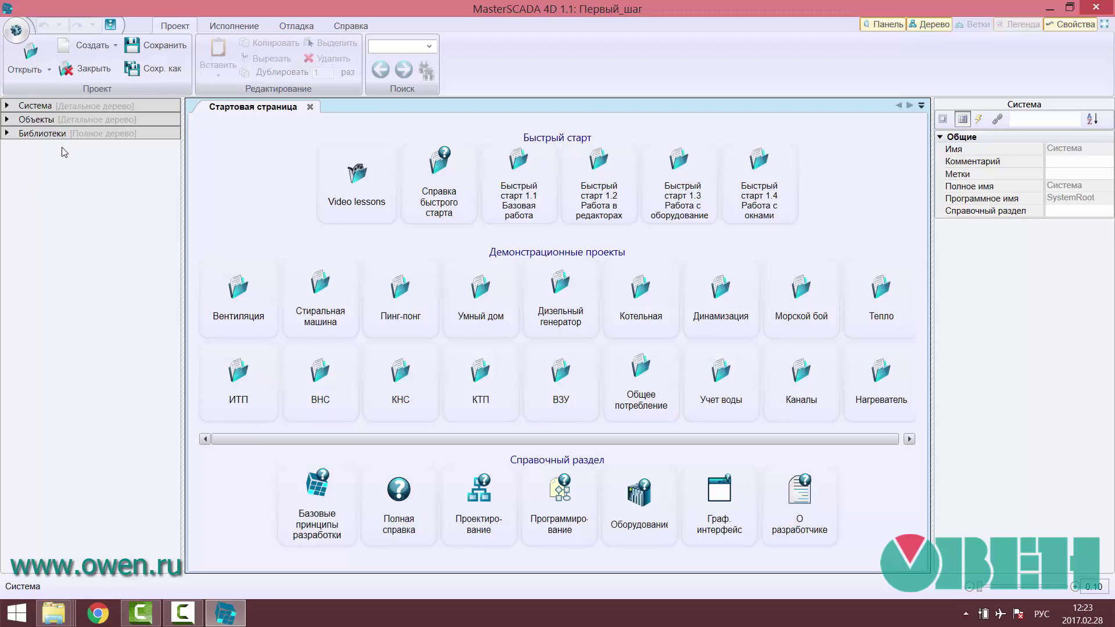
pyautogui.click(16, 108)
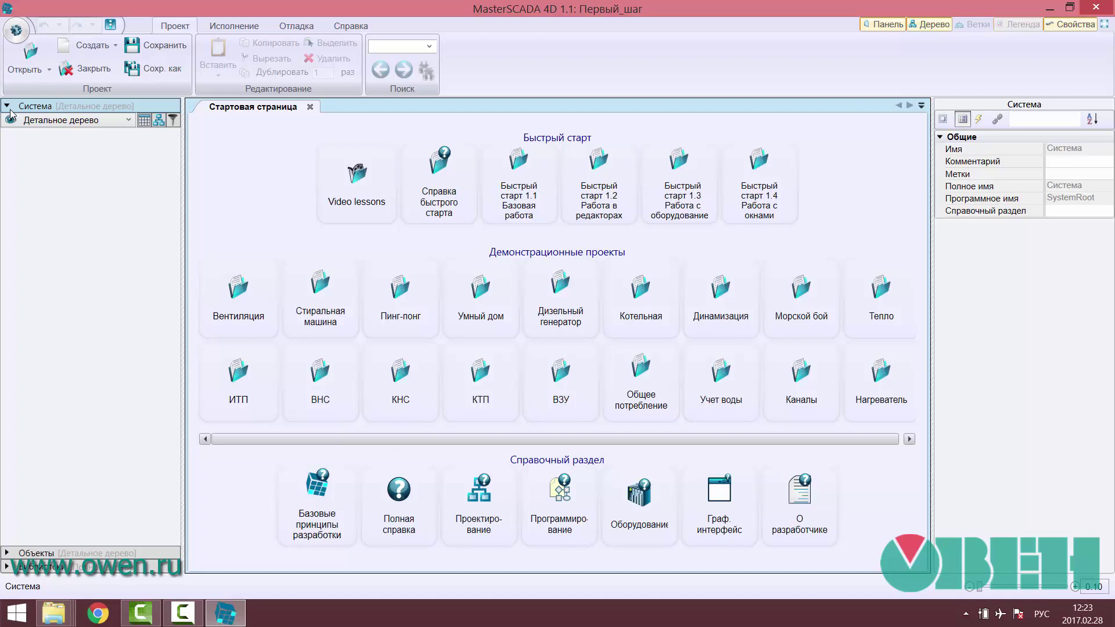
pyautogui.click(8, 107)
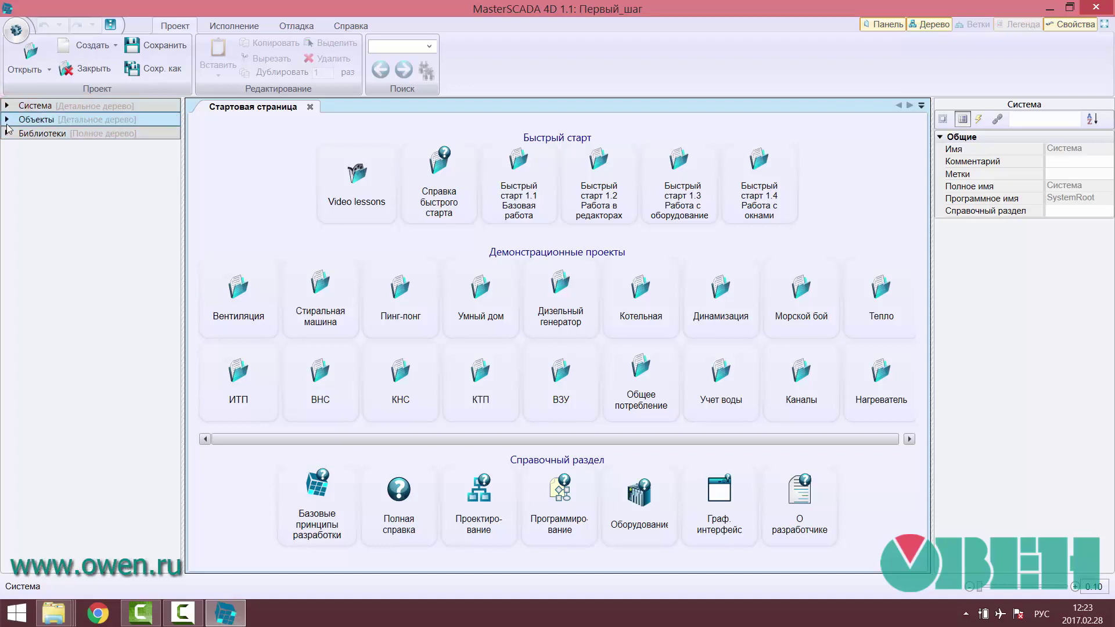
pyautogui.click(8, 119)
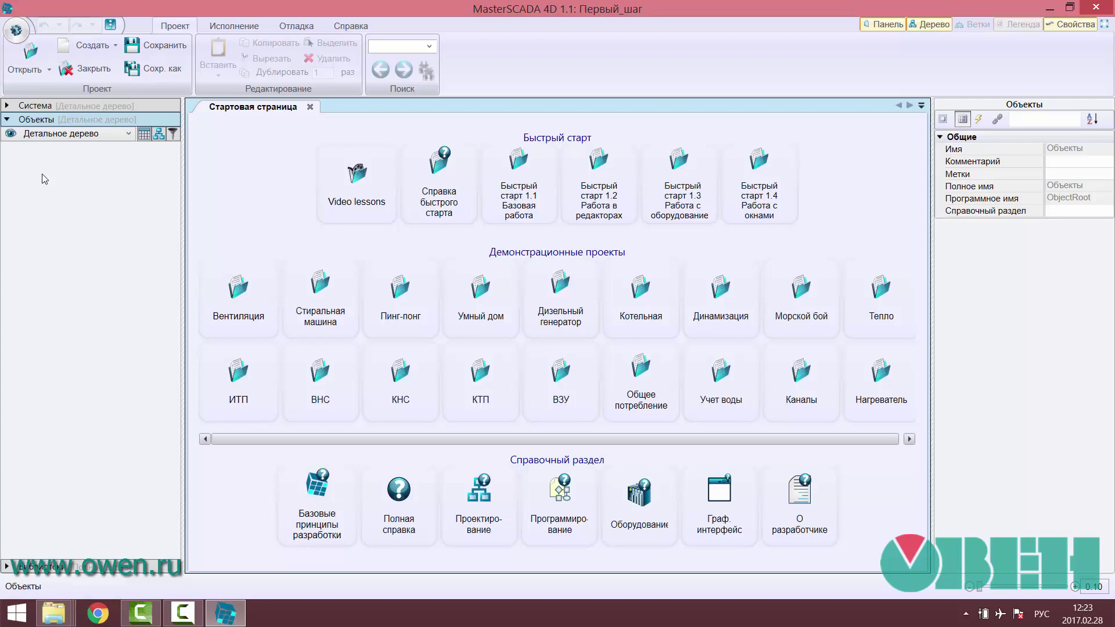
pyautogui.click(19, 121)
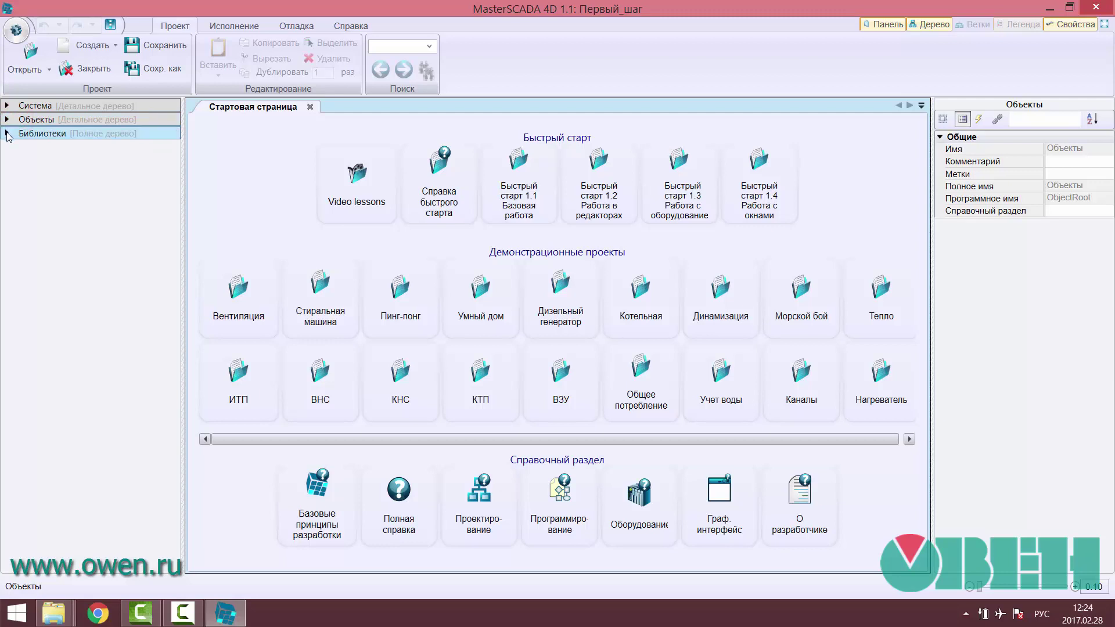
pyautogui.click(15, 136)
pyautogui.click(15, 135)
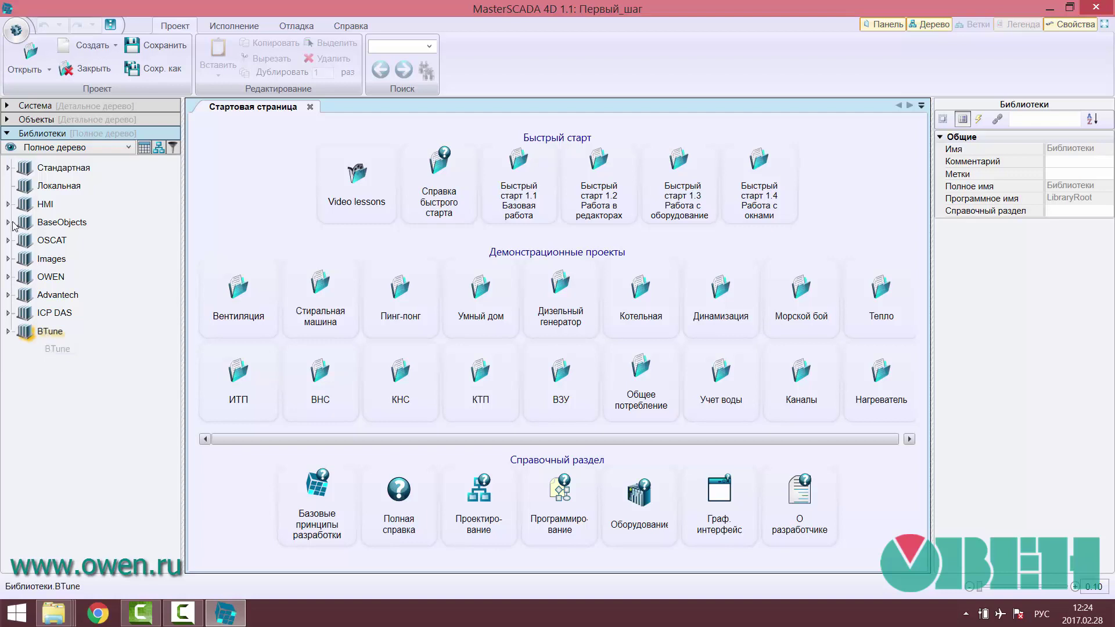
pyautogui.click(13, 137)
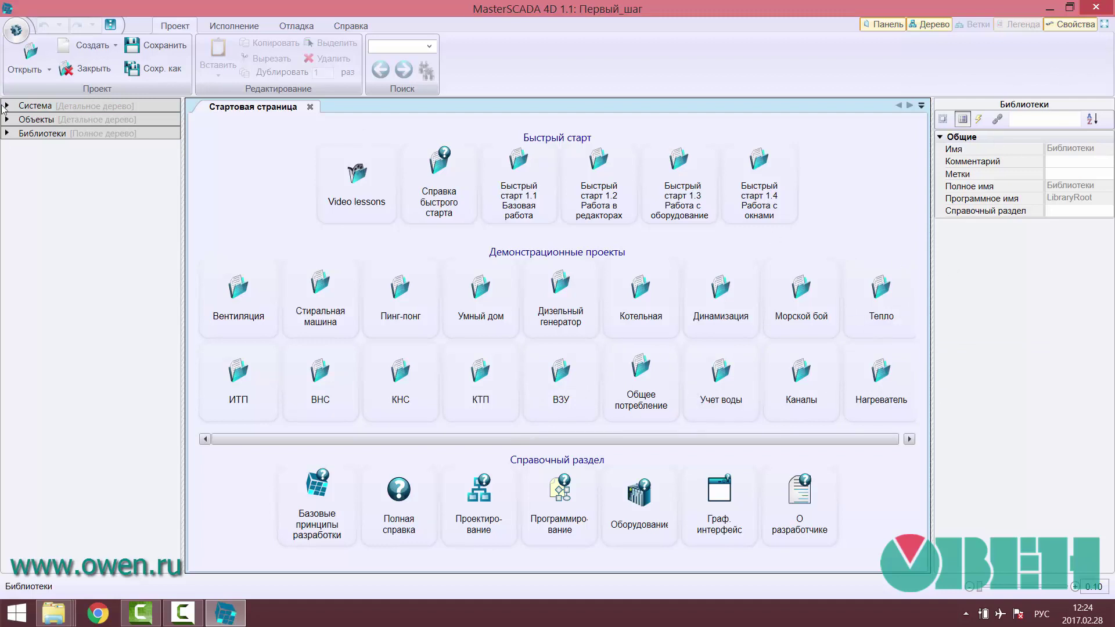
# Expand the Система tree and add a PLC110_30 controller node to it.
pyautogui.click(21, 107)
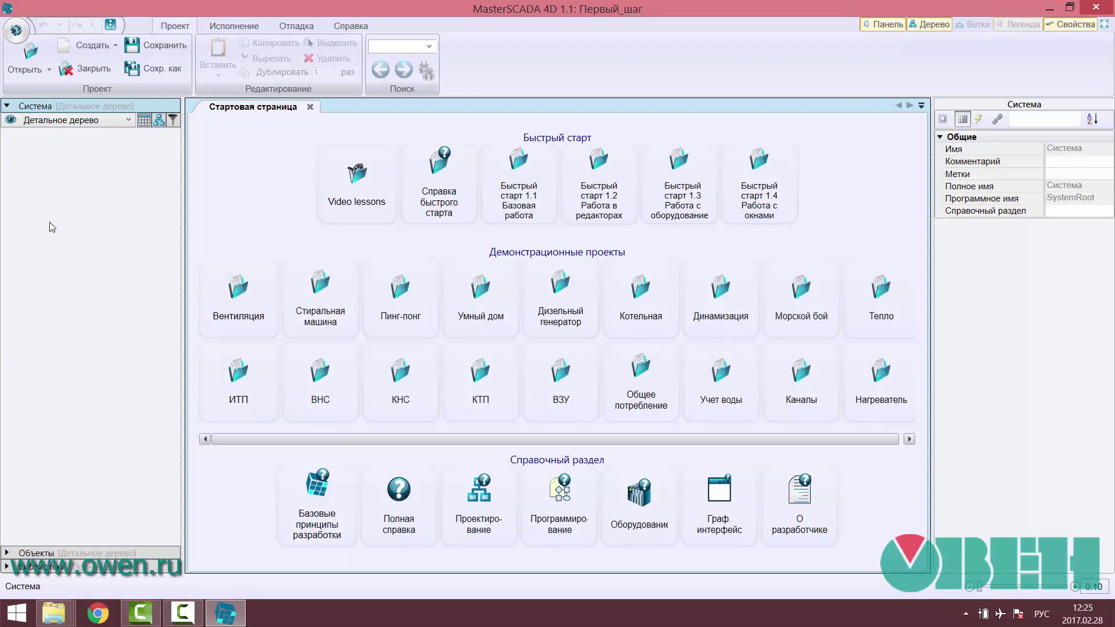
pyautogui.rightClick(52, 204)
pyautogui.moveTo(71, 214)
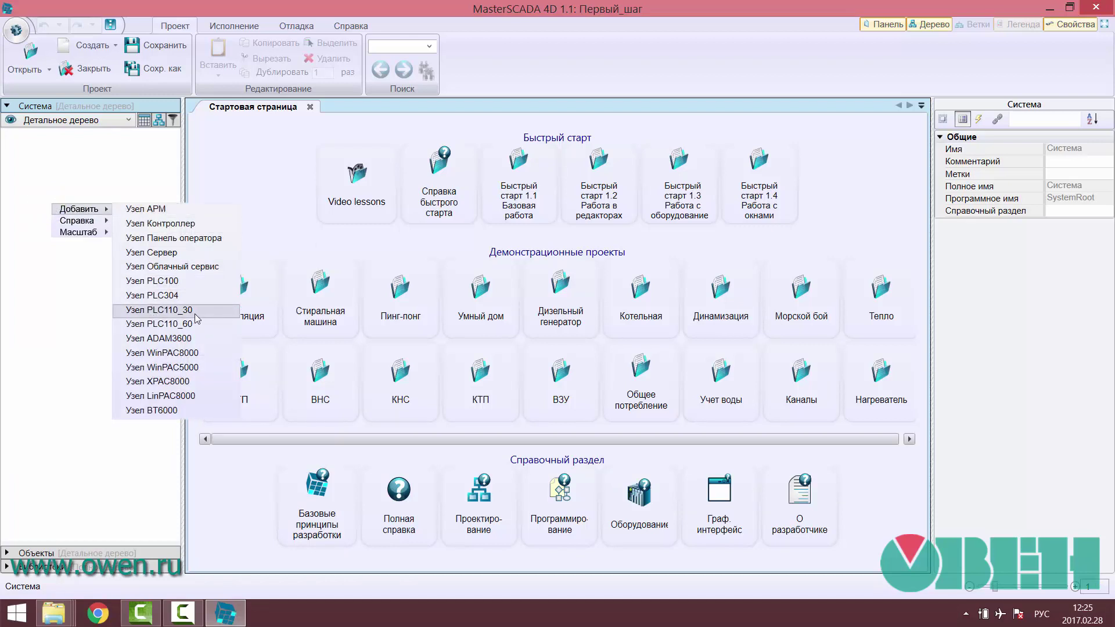
pyautogui.click(194, 315)
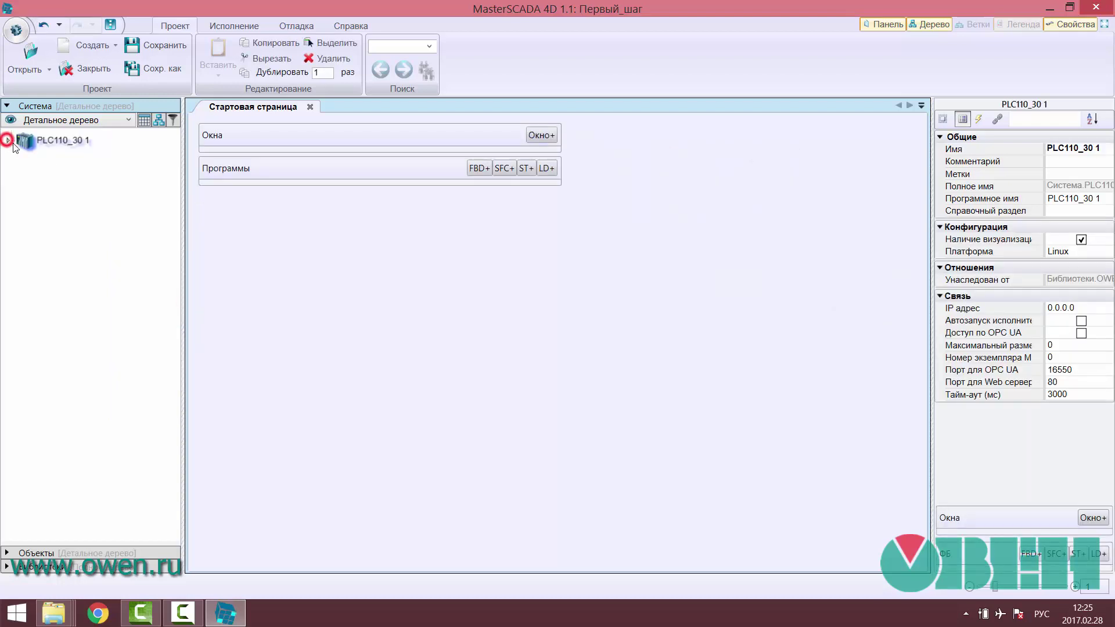
# Examine the PLC110_30 node's structure, from its parameters, graphical interface, programs and archives to the built-in DI and DO channels.
pyautogui.click(7, 141)
pyautogui.click(62, 140)
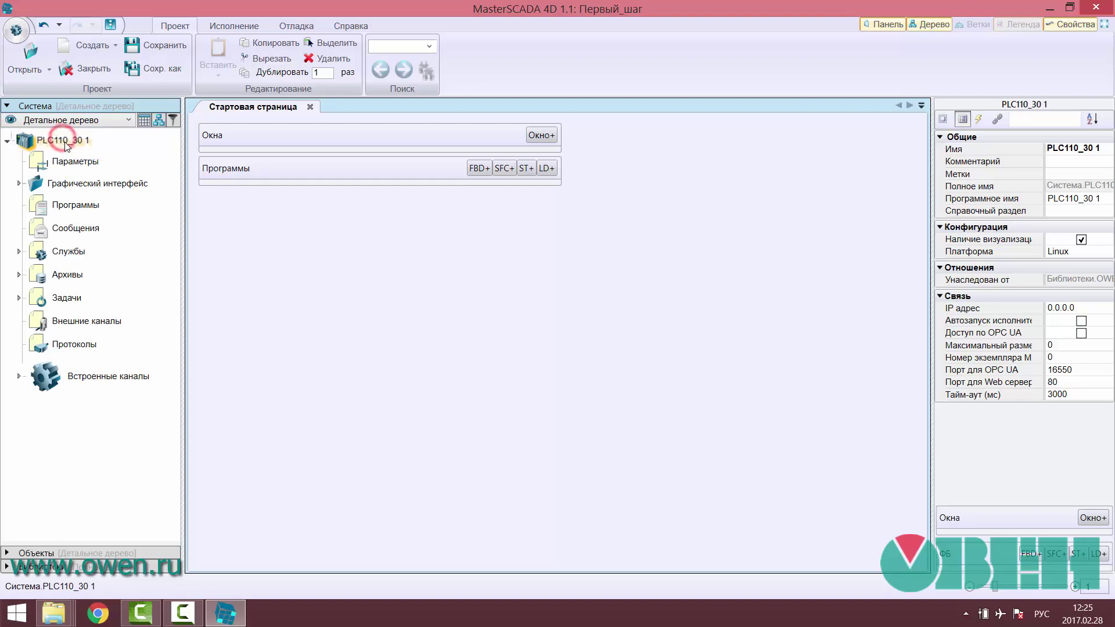
pyautogui.click(76, 160)
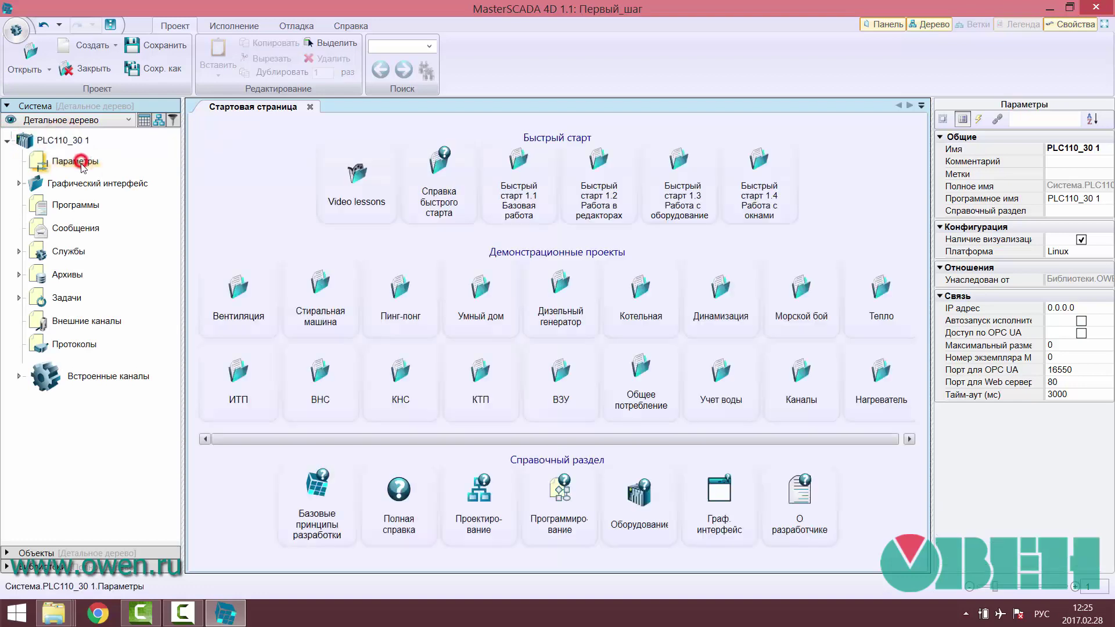
pyautogui.click(86, 185)
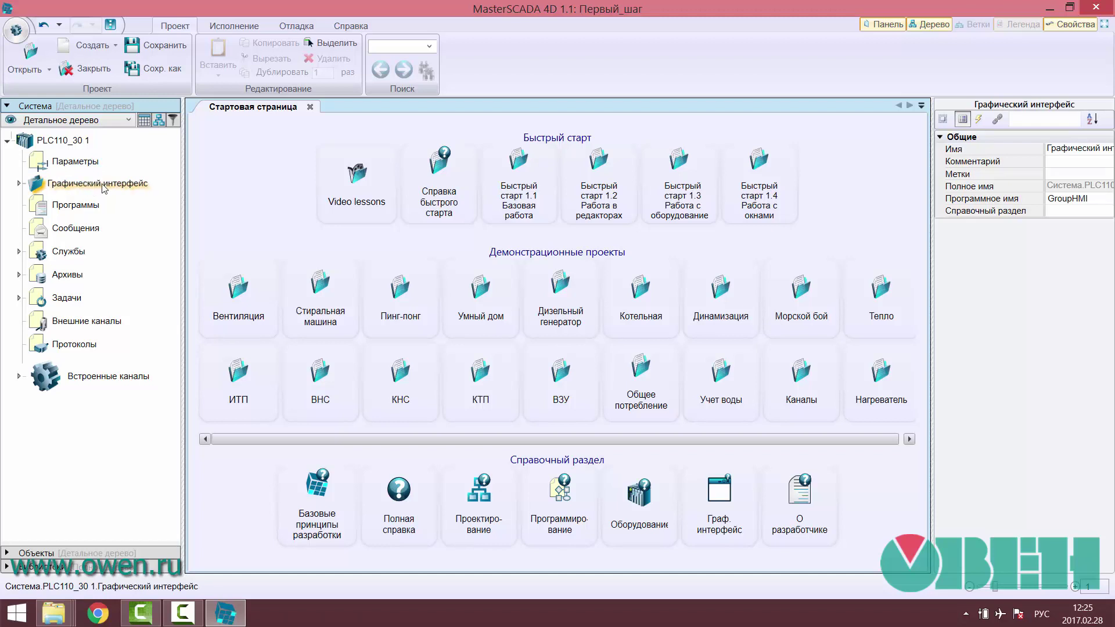
pyautogui.click(95, 207)
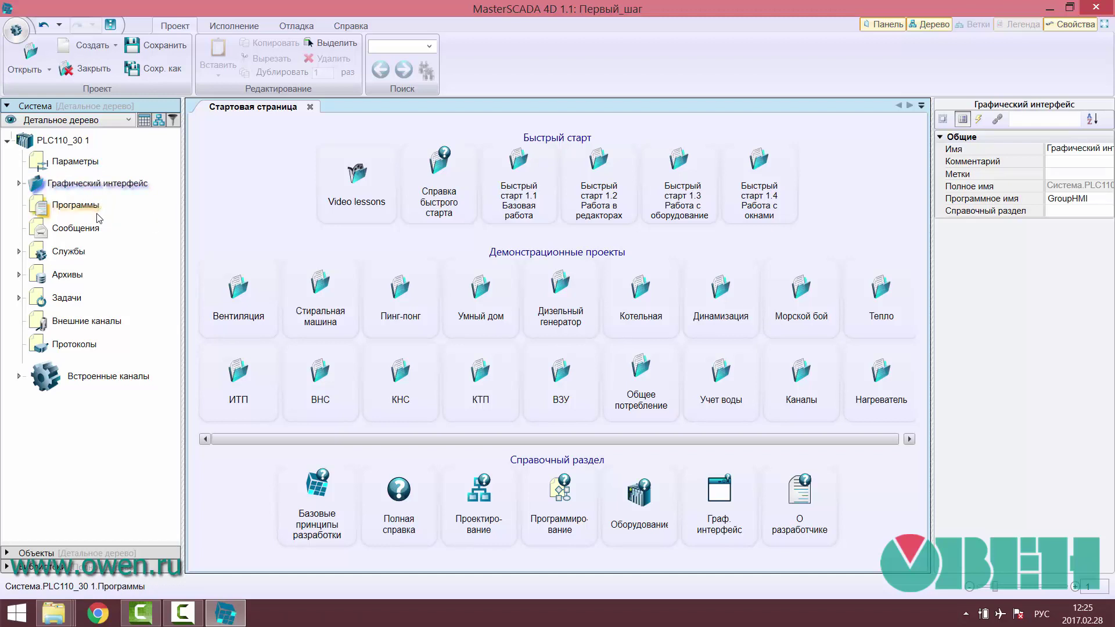
pyautogui.click(95, 224)
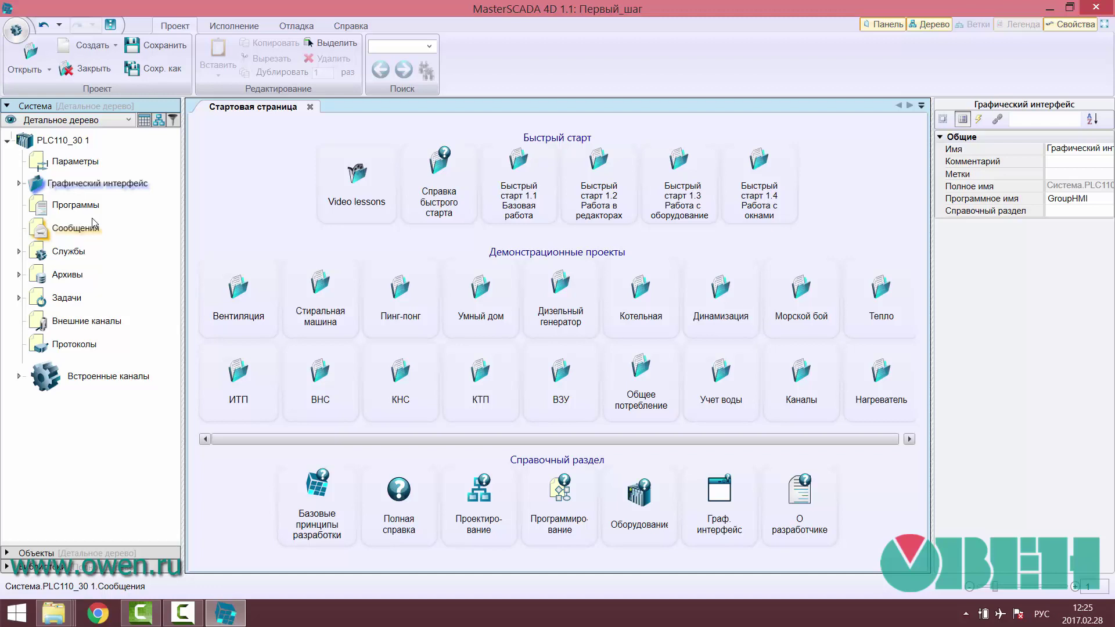
pyautogui.click(87, 210)
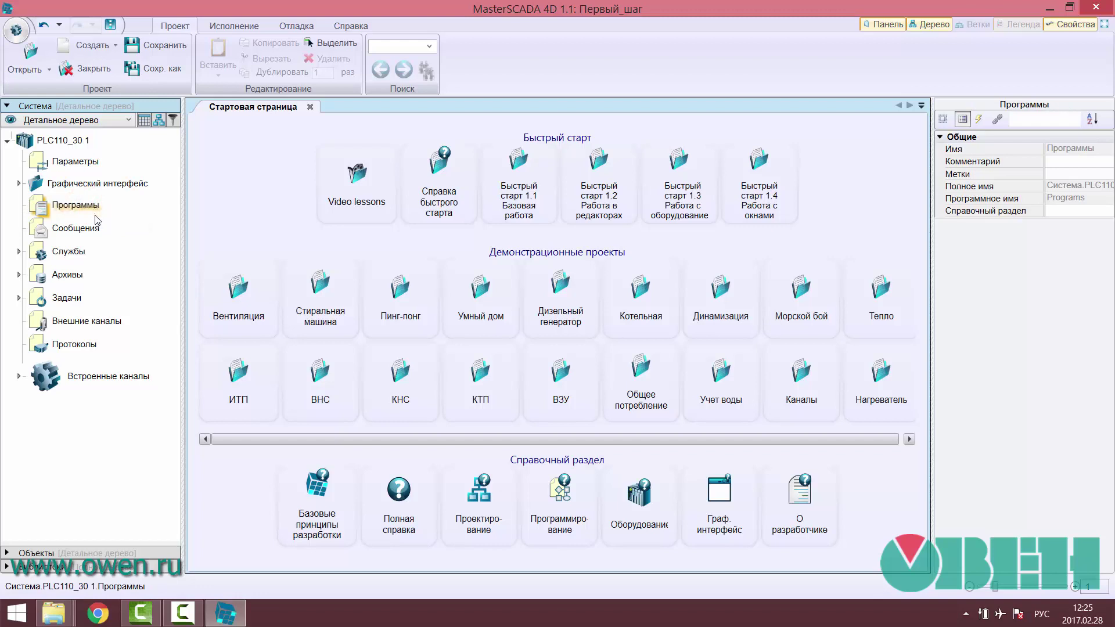
pyautogui.click(66, 273)
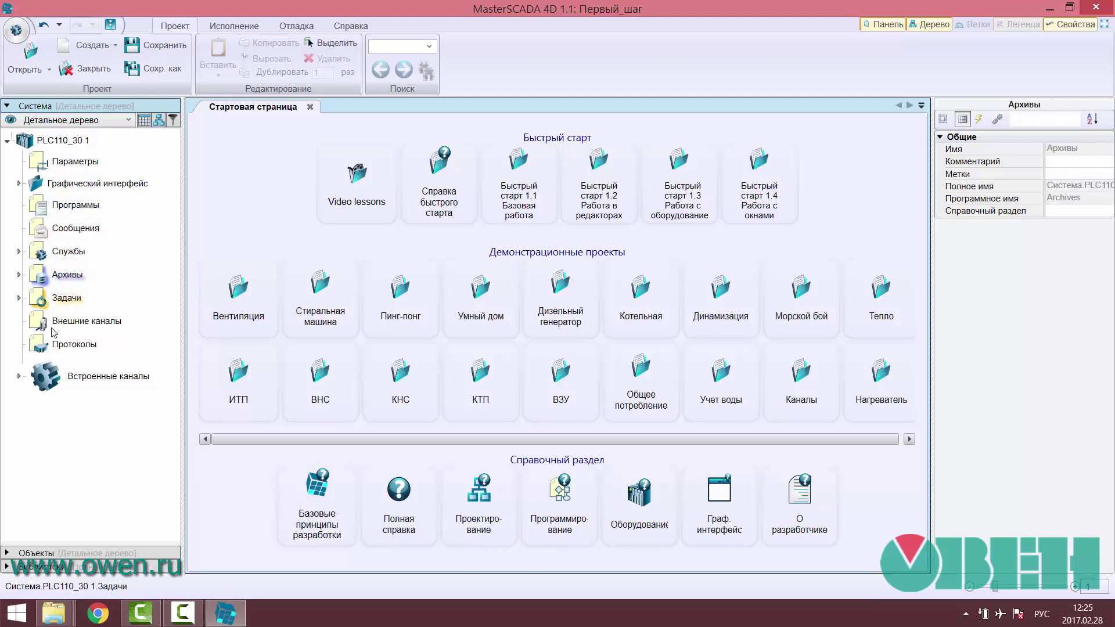
pyautogui.click(18, 377)
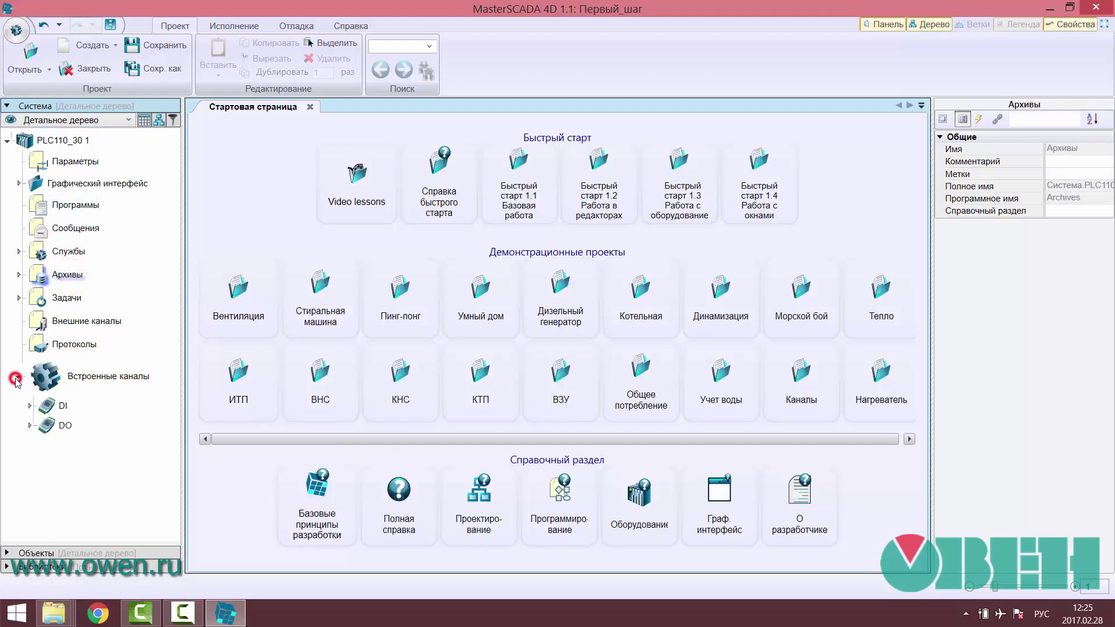
pyautogui.click(48, 407)
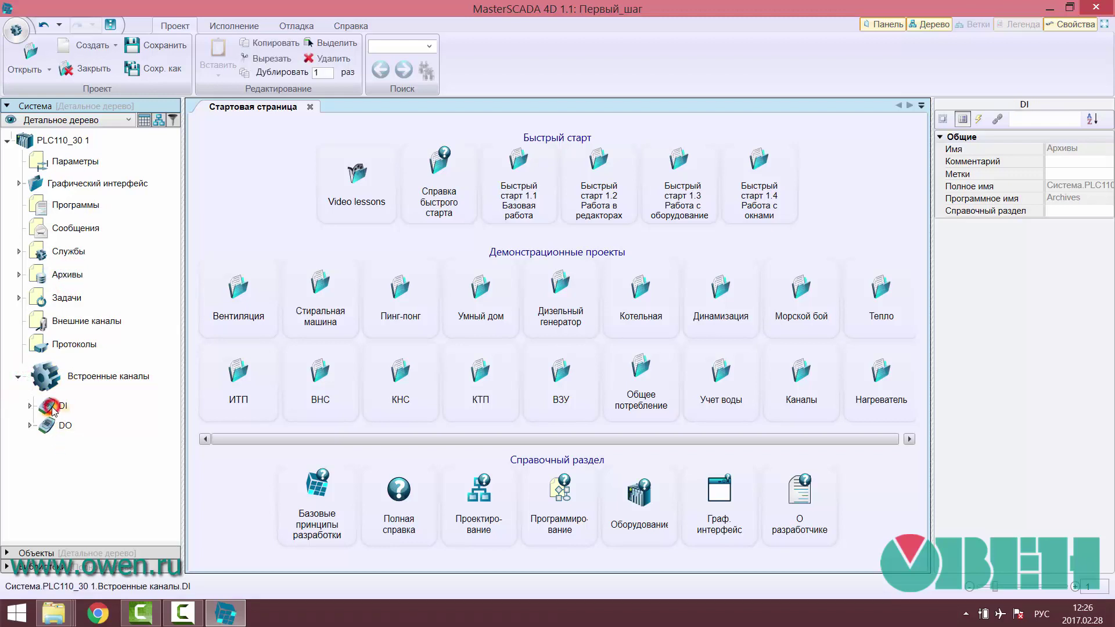
pyautogui.click(48, 427)
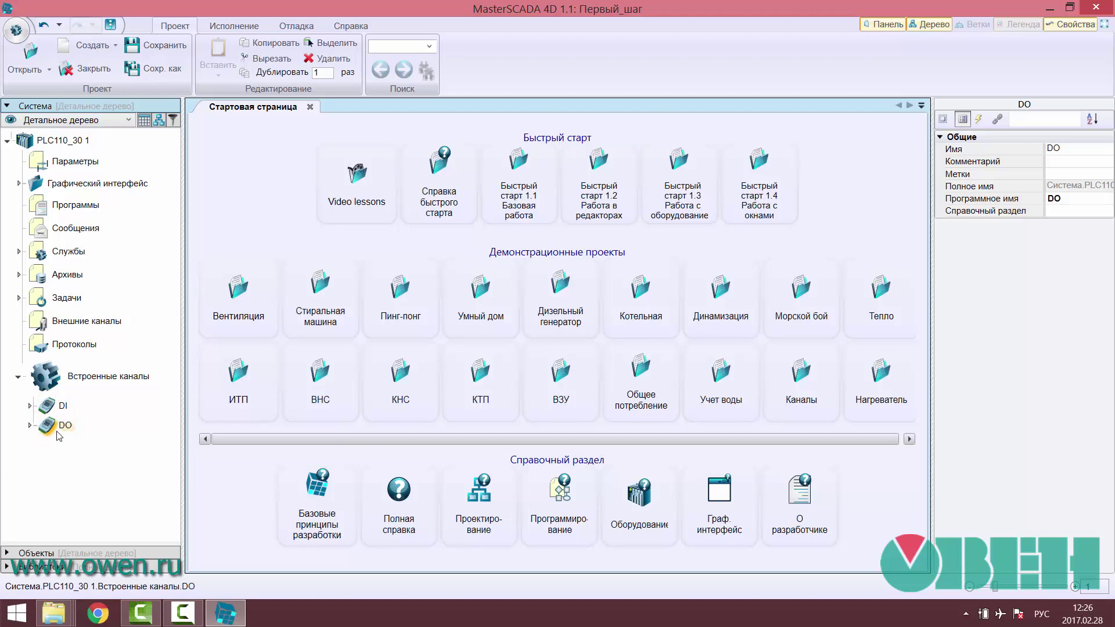
# Widen the properties area for the PLC110_30 node and set the node's IP address to 10.0.6.10.
pyautogui.click(55, 141)
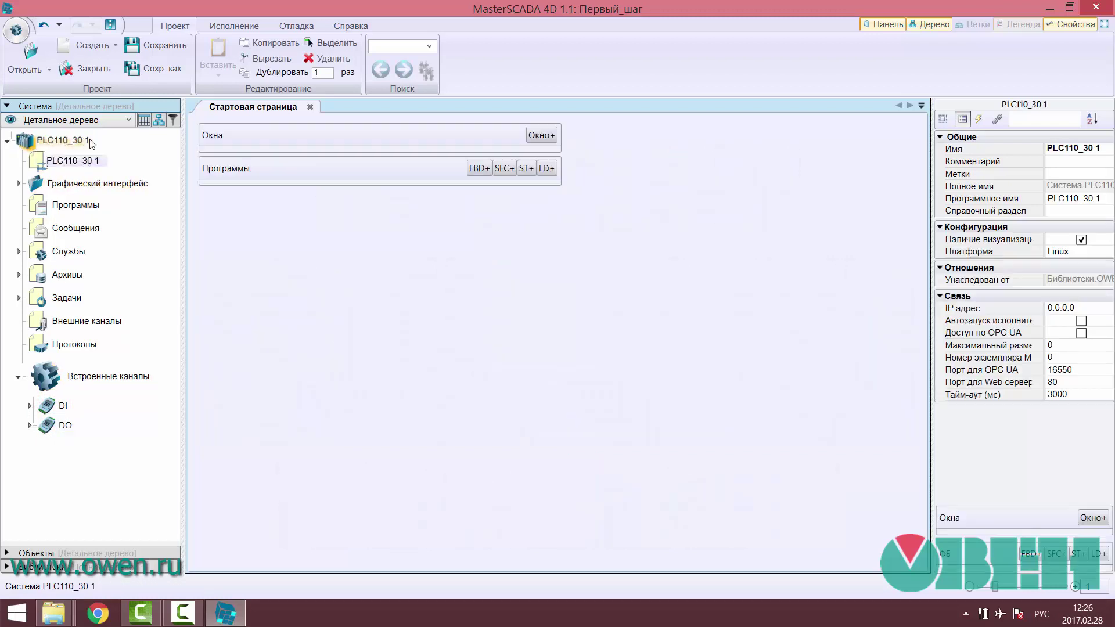
pyautogui.moveTo(933, 232); pyautogui.dragTo(796, 232)
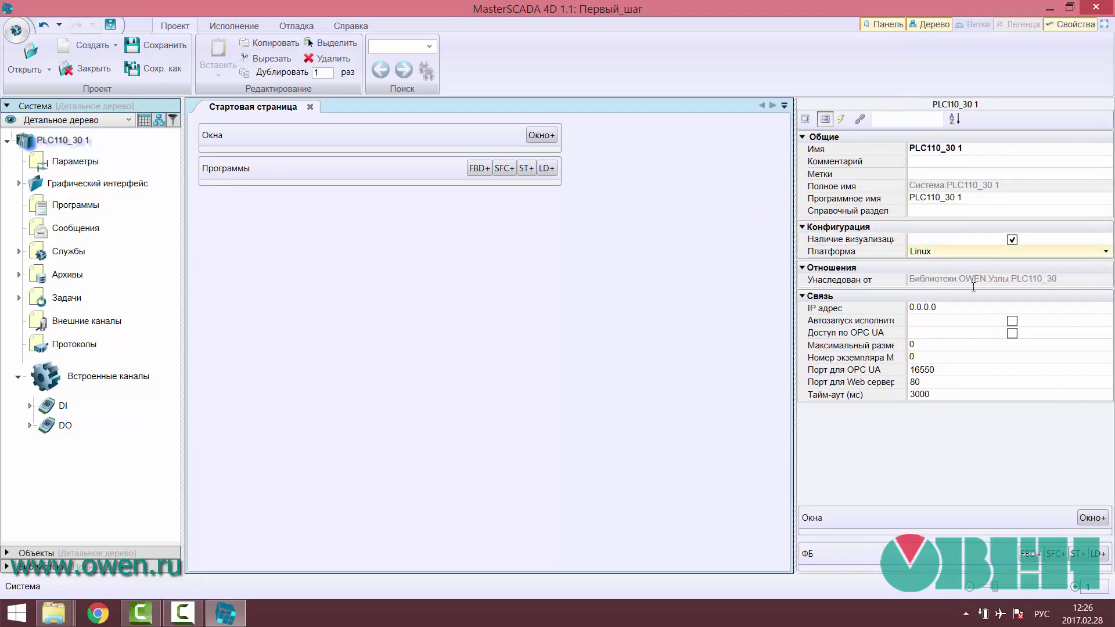
pyautogui.click(973, 306)
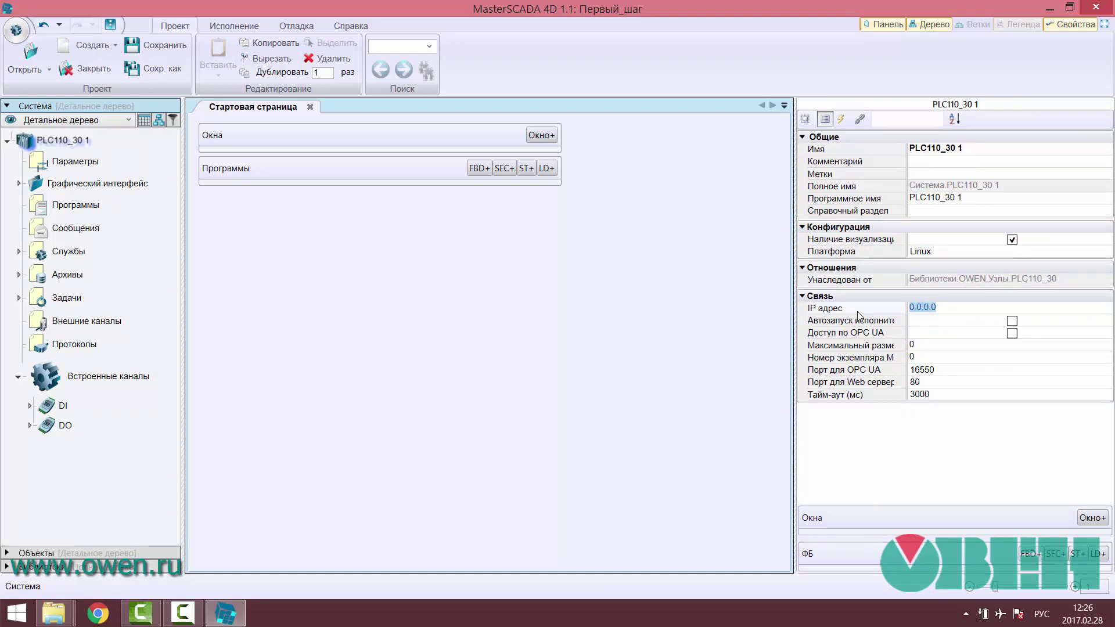
pyautogui.write('1')
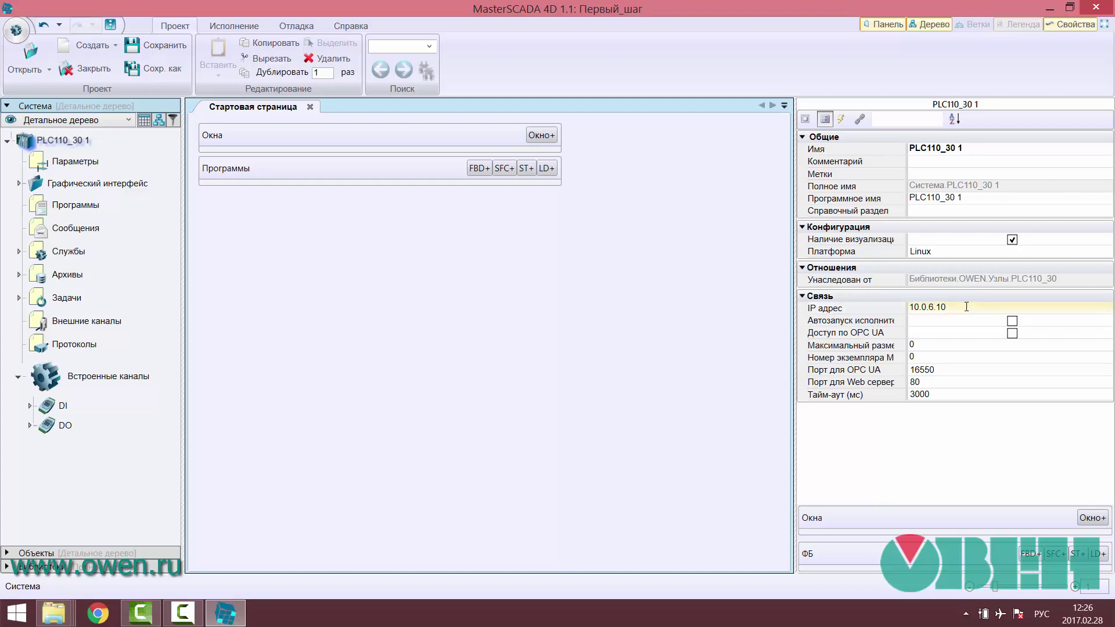
pyautogui.click(902, 307)
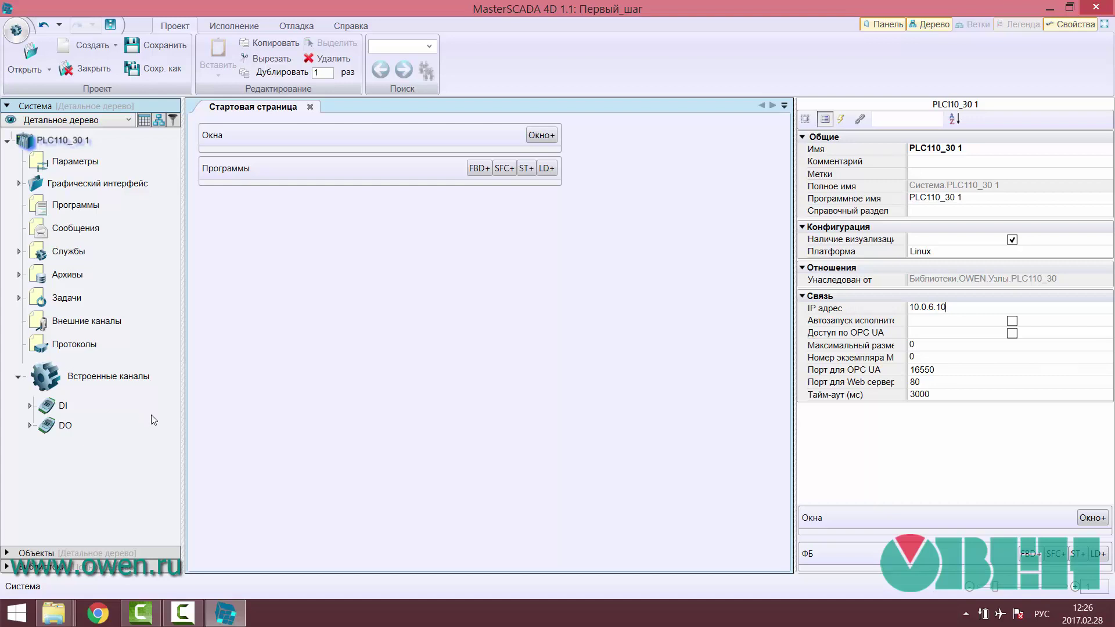
# Widen the project tree area and expand the DI and DO groups of the PLC110_30 node's built-in channels.
pyautogui.moveTo(184, 400); pyautogui.dragTo(225, 400)
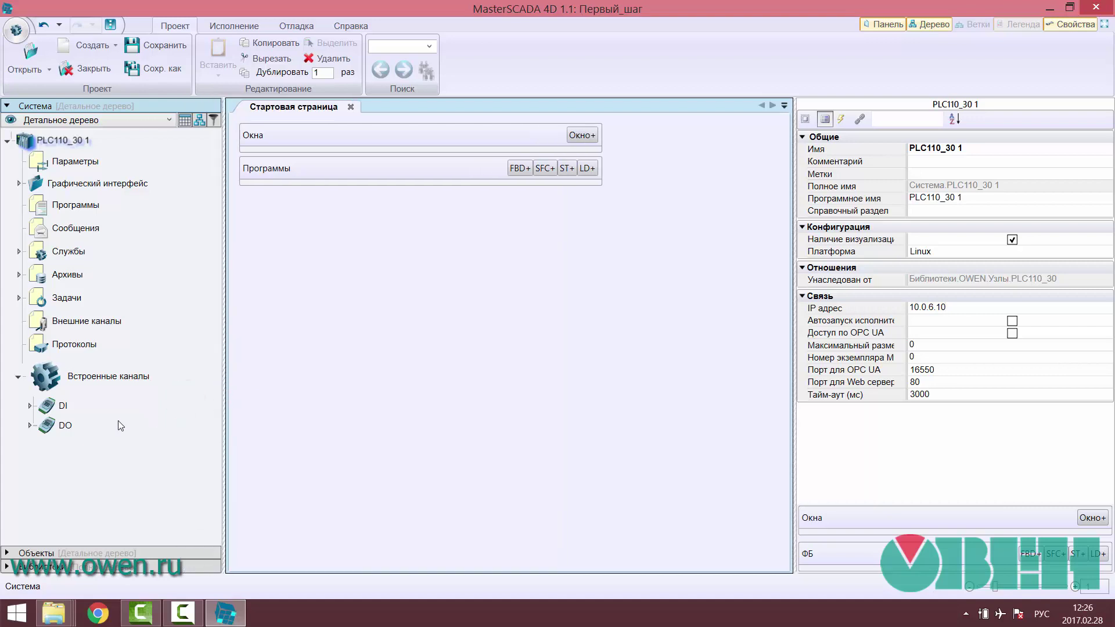
pyautogui.click(30, 406)
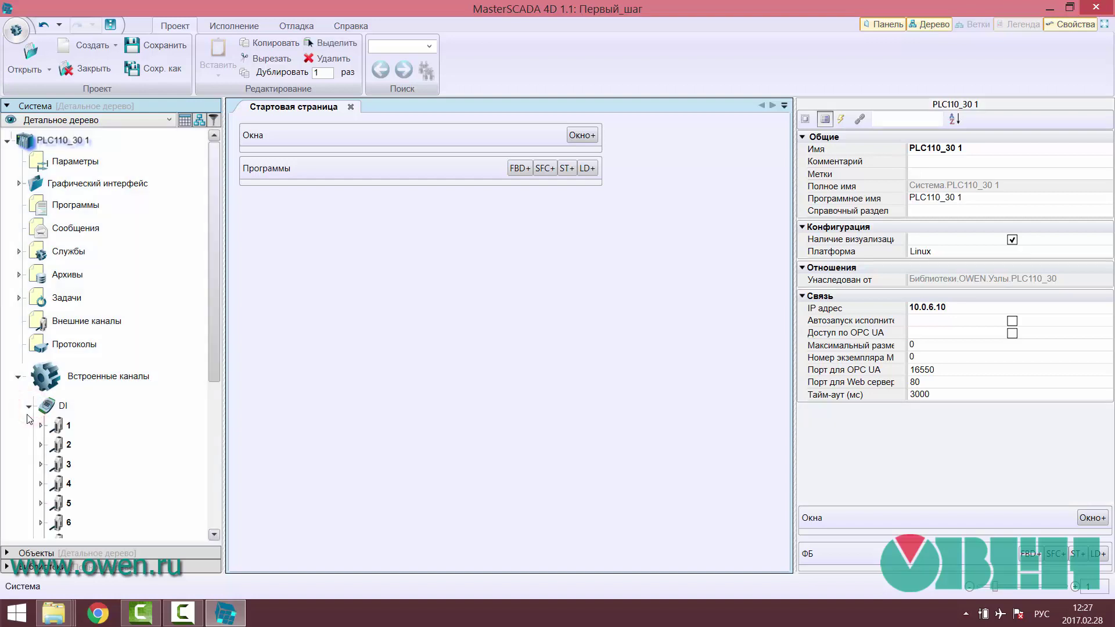
pyautogui.moveTo(216, 322); pyautogui.dragTo(214, 467)
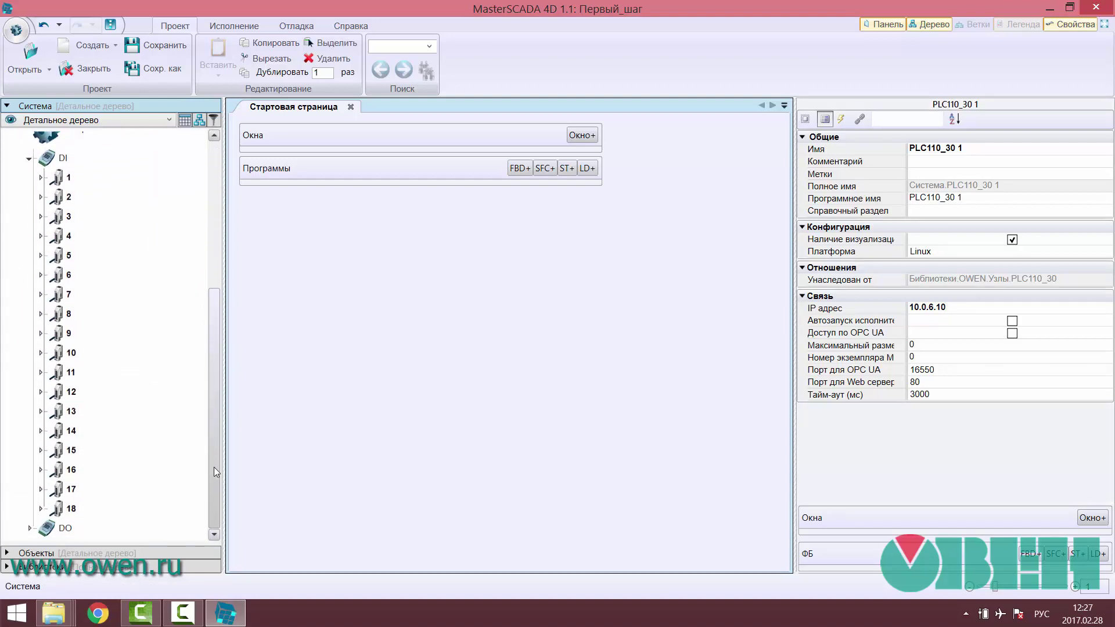
pyautogui.click(28, 529)
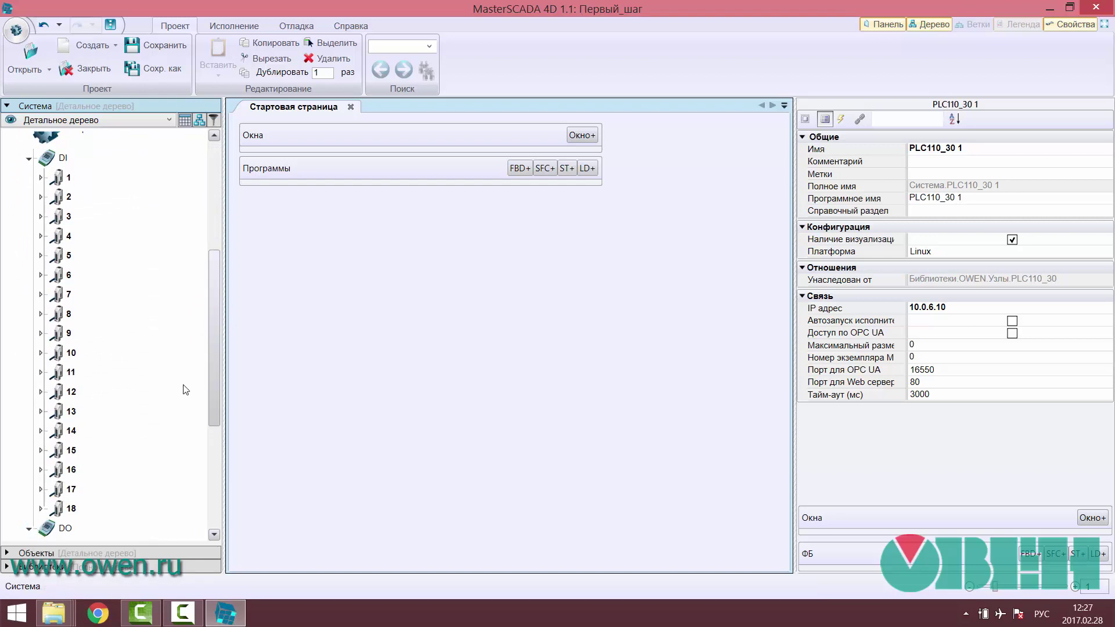
pyautogui.moveTo(217, 352); pyautogui.dragTo(215, 363)
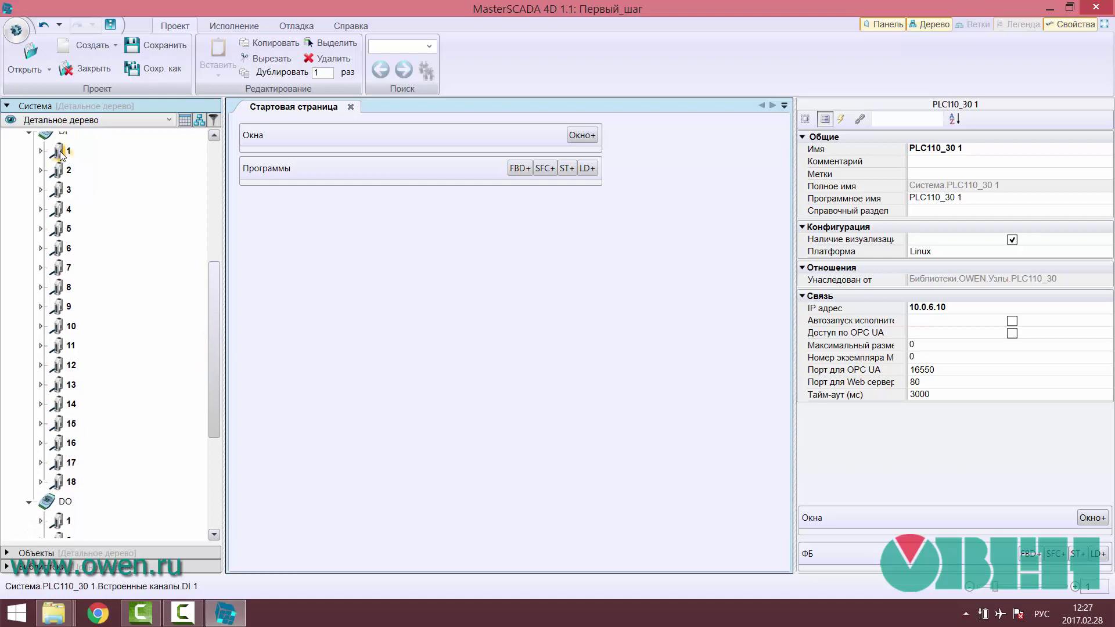
# Link built-in channel DI 1 to channel DO 1 so the input's value is passed to the output.
pyautogui.moveTo(58, 152); pyautogui.dragTo(62, 516)
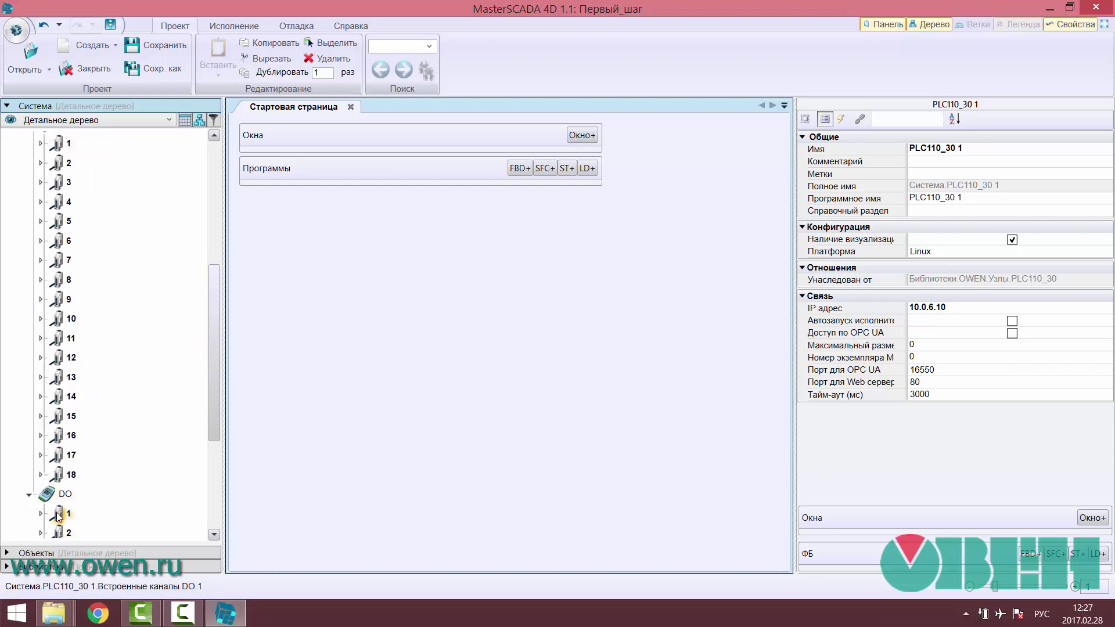
pyautogui.moveTo(214, 378); pyautogui.dragTo(212, 351)
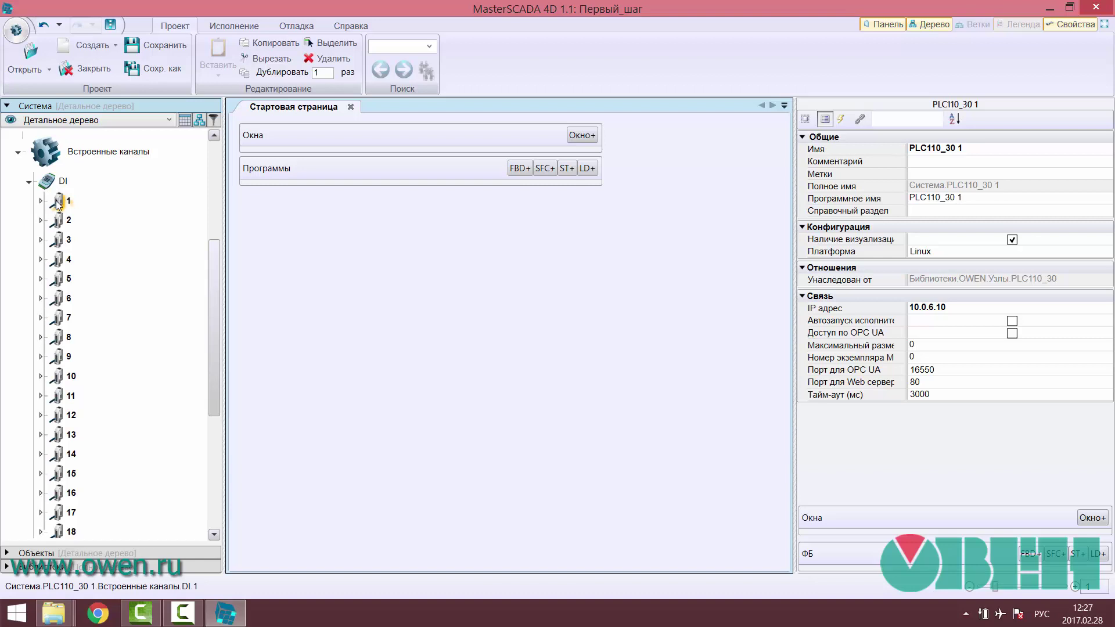
pyautogui.moveTo(60, 205); pyautogui.dragTo(44, 450)
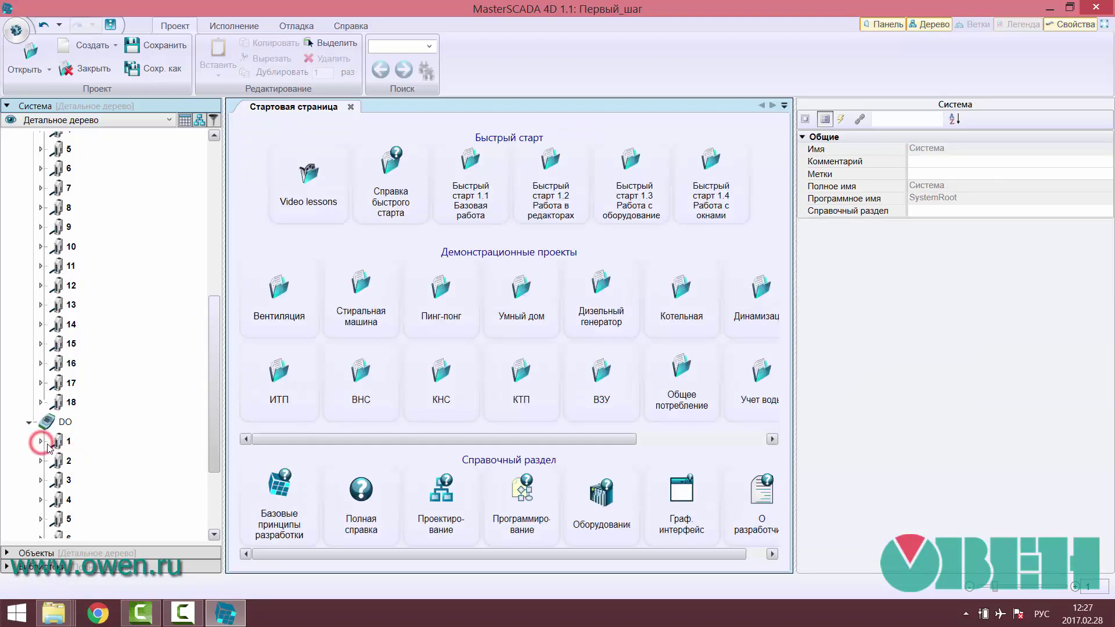
# Examine channel DO 1's relations and the option for breaking its link with DI 1, leaving the link in place.
pyautogui.click(40, 441)
pyautogui.click(63, 442)
pyautogui.rightClick(64, 443)
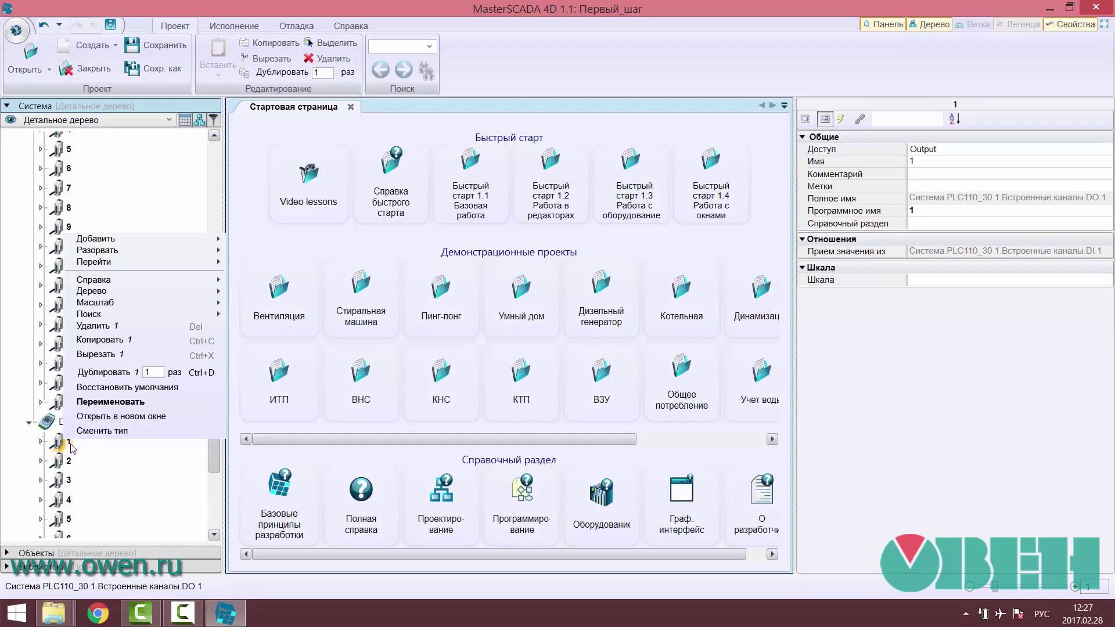
pyautogui.moveTo(125, 250)
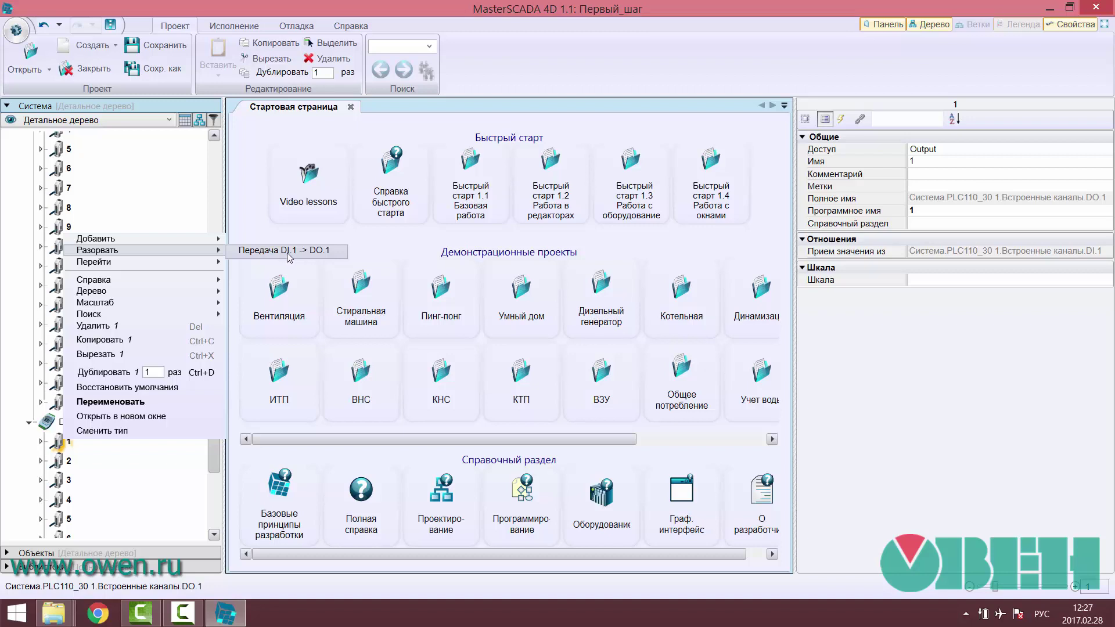
pyautogui.click(218, 140)
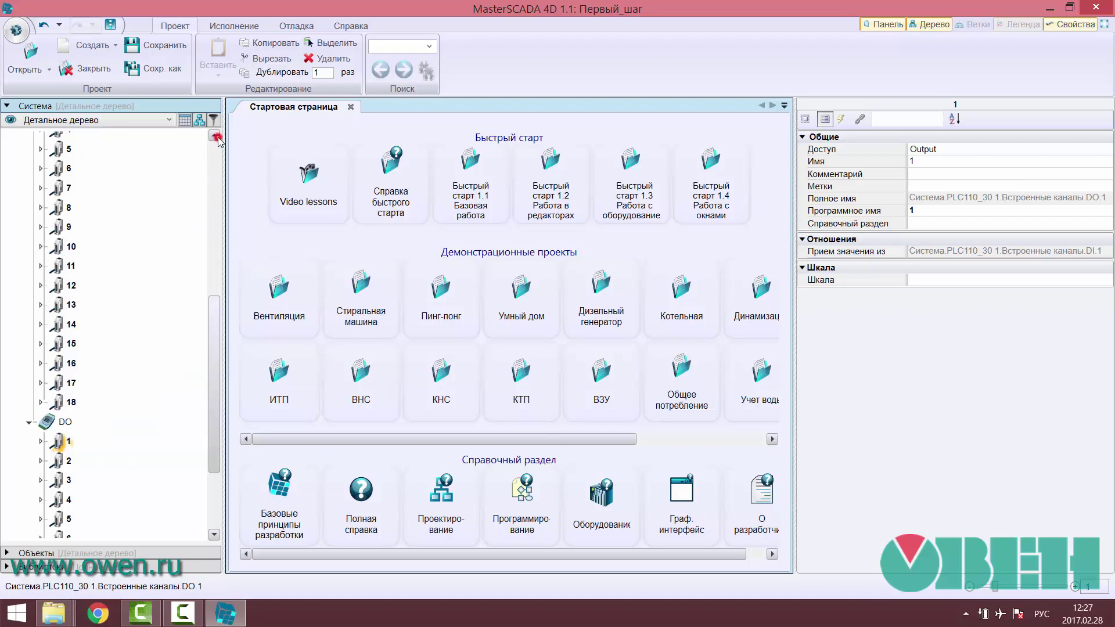
# Expand channels DI 2 and DO 2 and link the Вход signal of DI 2 to the Выход signal of DO 2.
pyautogui.moveTo(213, 336); pyautogui.dragTo(212, 314)
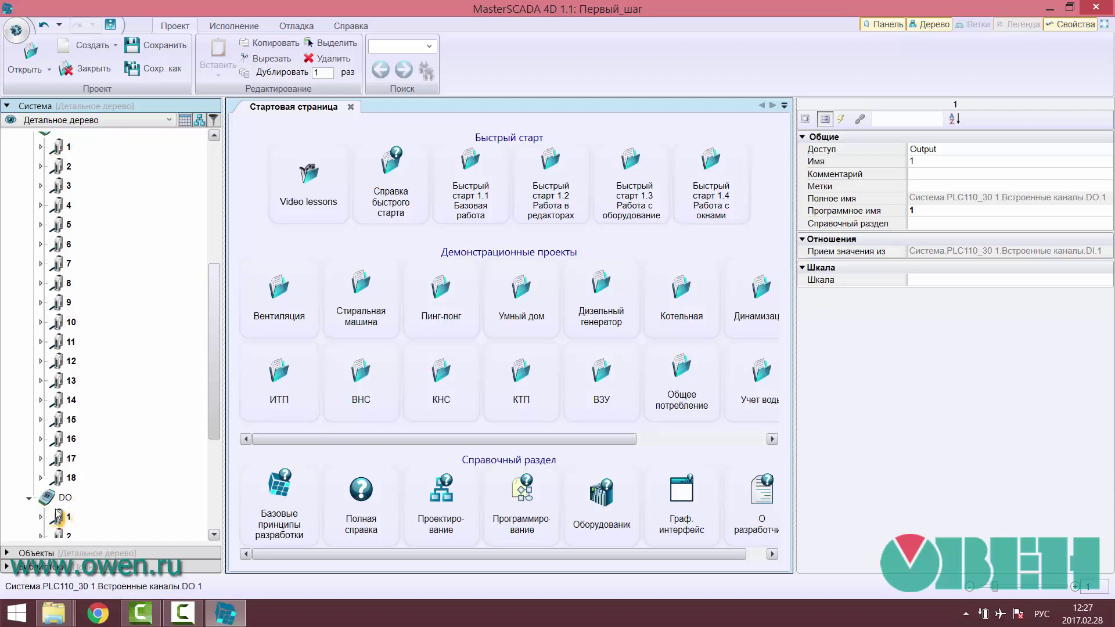
pyautogui.click(40, 167)
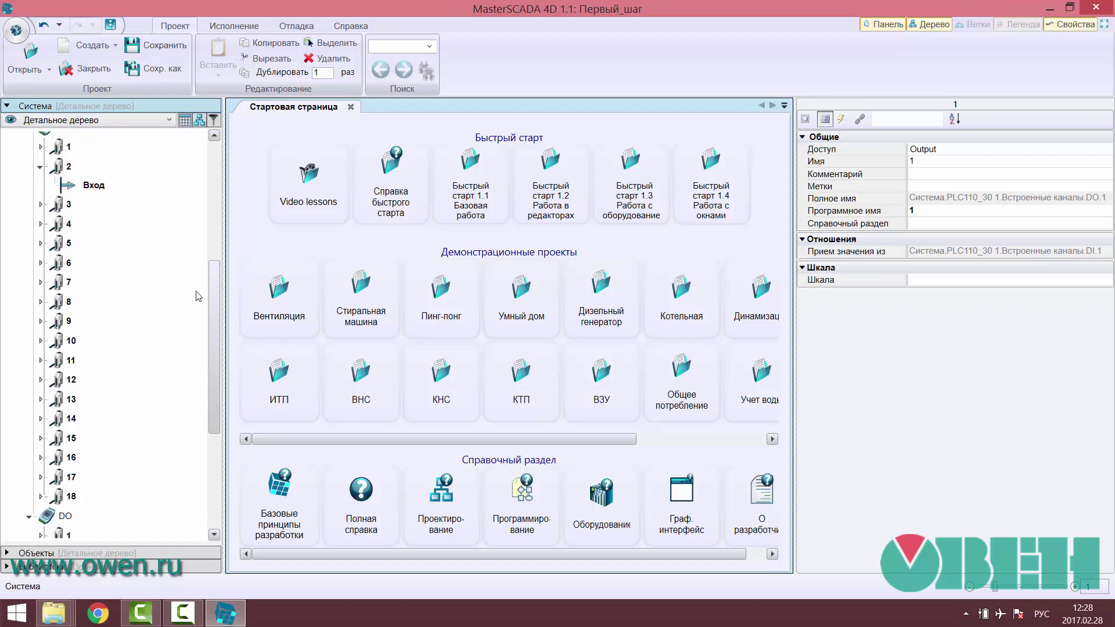
pyautogui.scroll(-1, 211, 298)
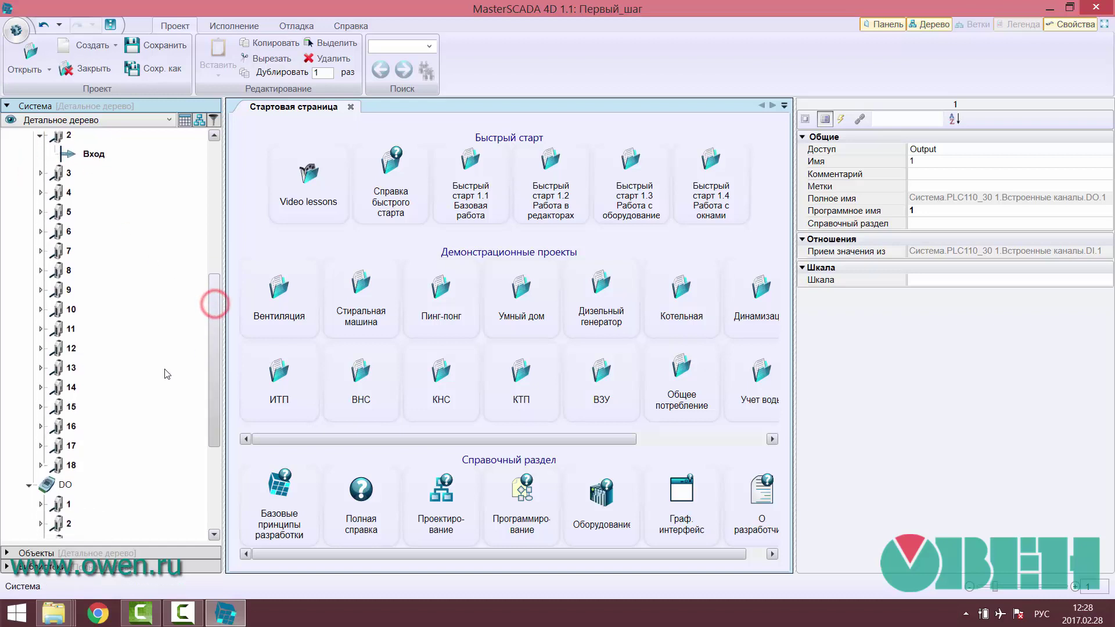
pyautogui.click(40, 524)
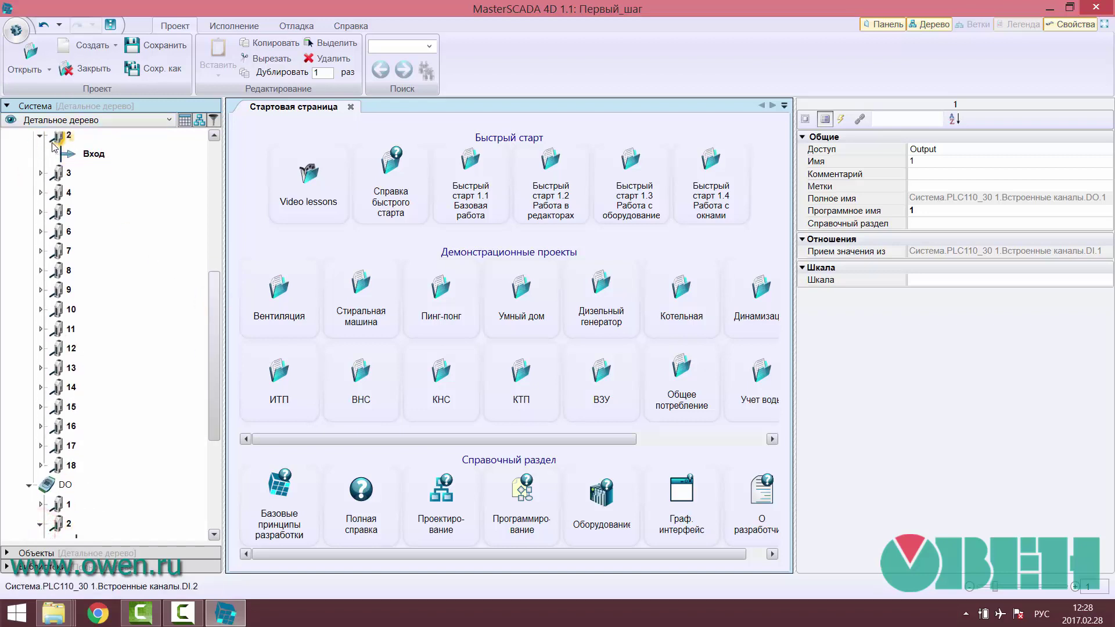
pyautogui.moveTo(221, 309); pyautogui.dragTo(221, 314)
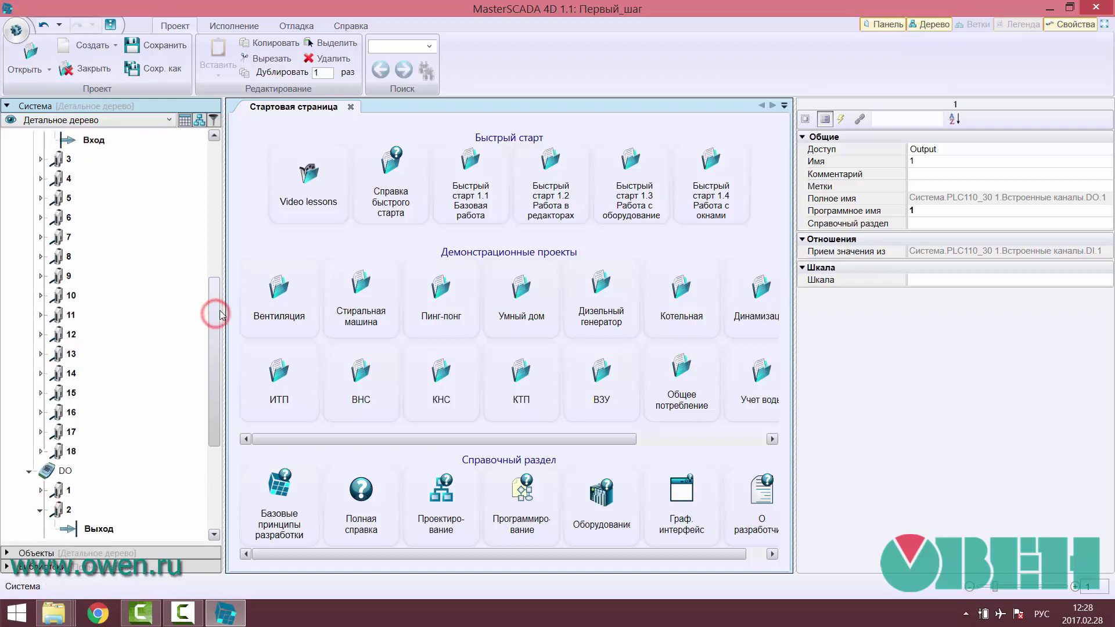
pyautogui.moveTo(95, 139); pyautogui.dragTo(99, 501)
# Examine the link's relations in the properties of DI 2's Вход, channel DO 2 and its Выход.
pyautogui.moveTo(218, 391); pyautogui.dragTo(218, 369)
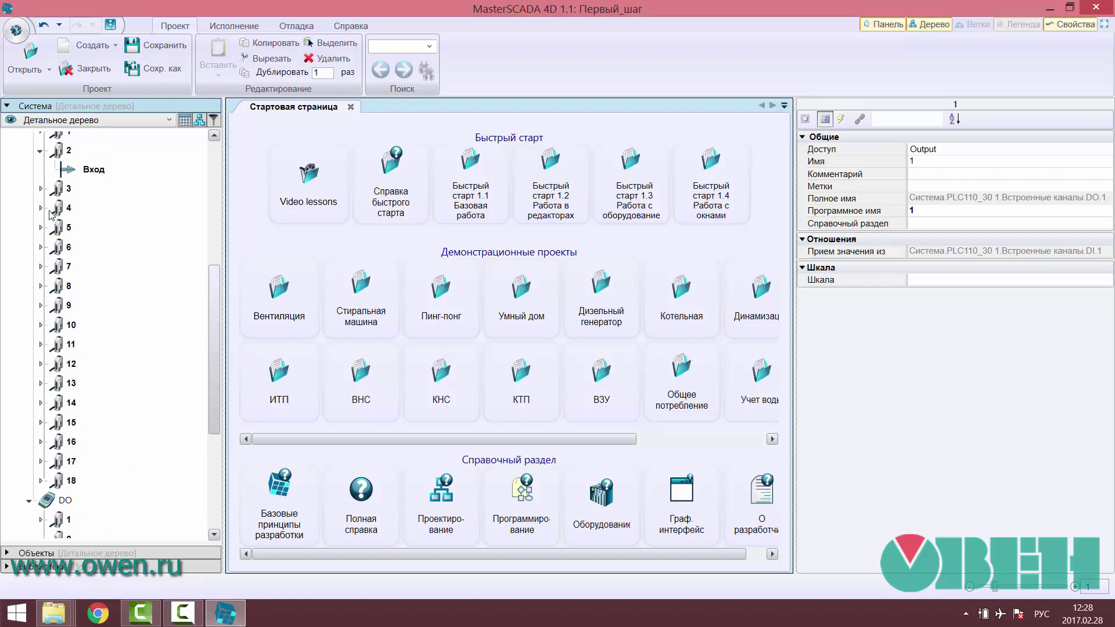
pyautogui.click(100, 169)
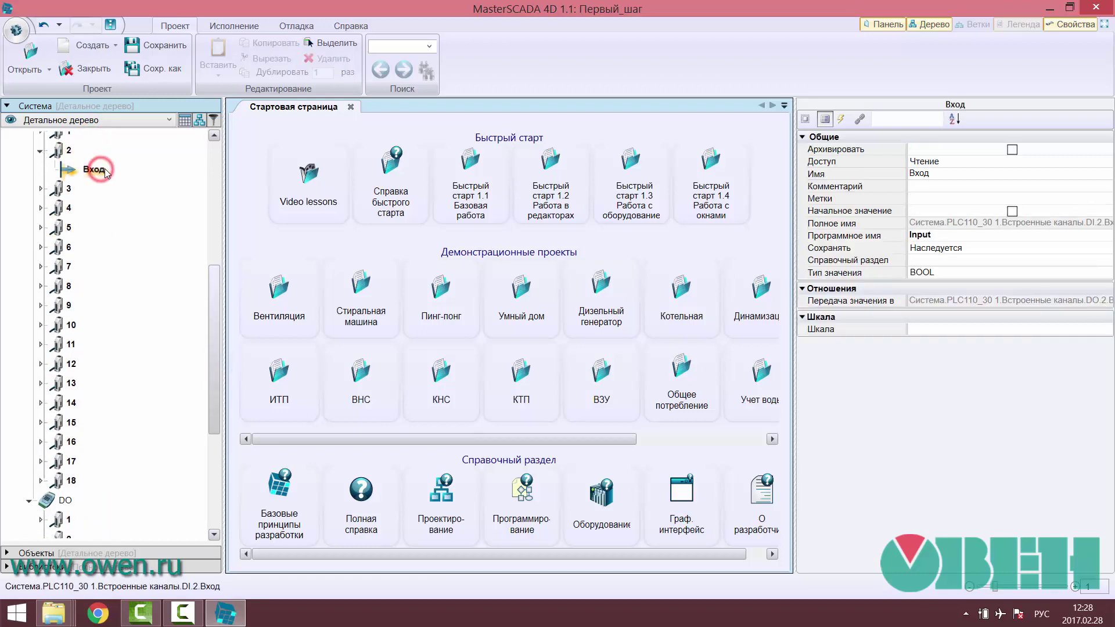
pyautogui.moveTo(212, 340); pyautogui.dragTo(213, 357)
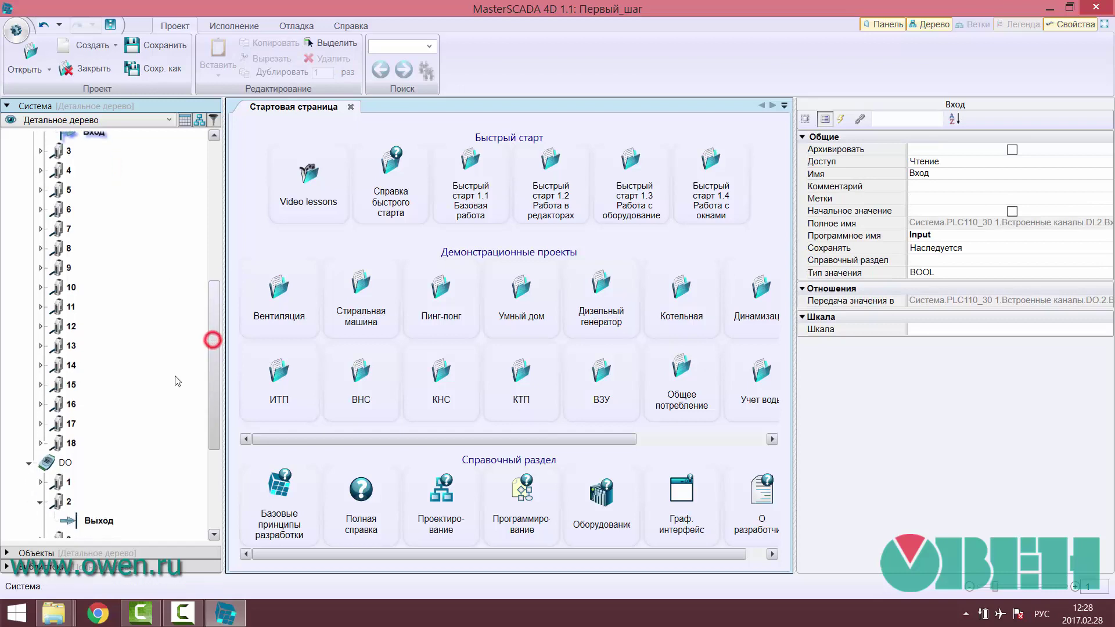
pyautogui.click(58, 503)
pyautogui.click(39, 501)
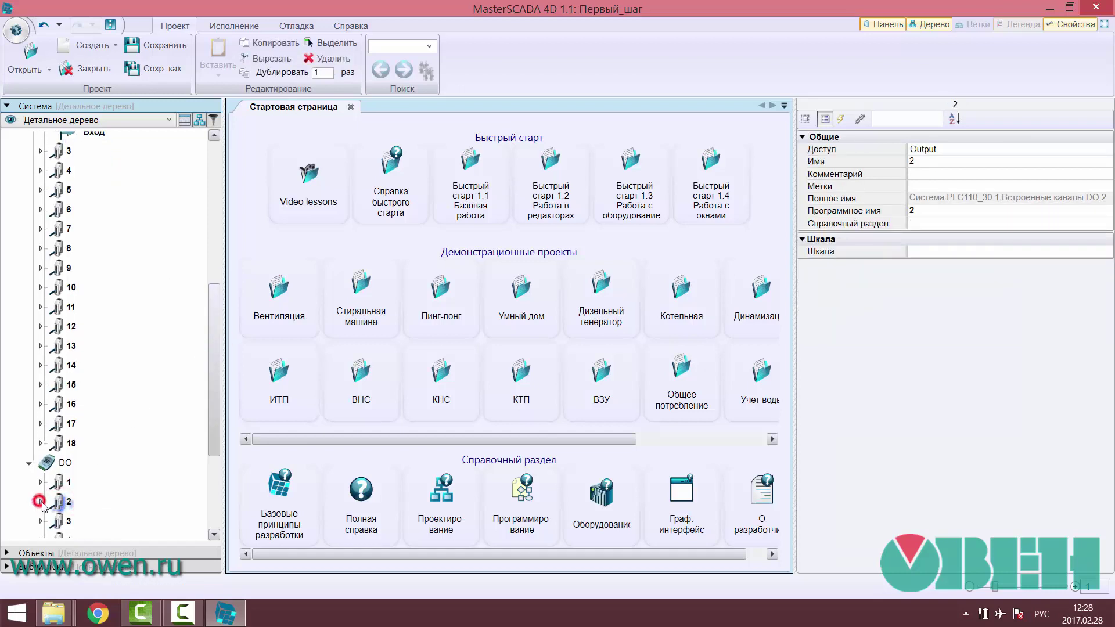
pyautogui.click(40, 502)
pyautogui.click(40, 502)
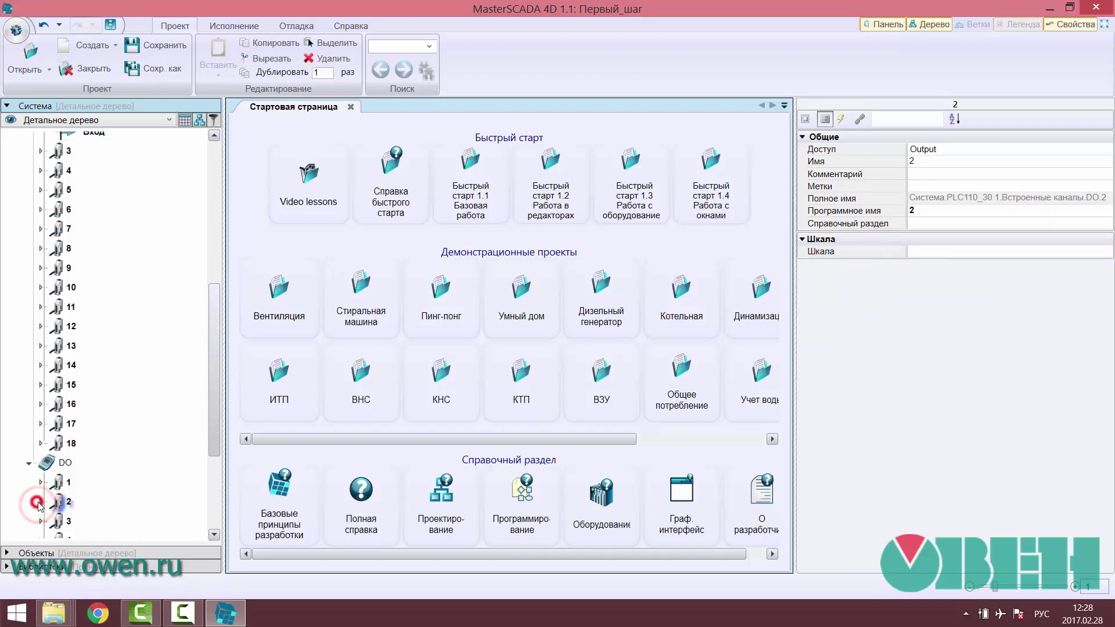
pyautogui.click(40, 502)
pyautogui.click(40, 502)
pyautogui.rightClick(59, 503)
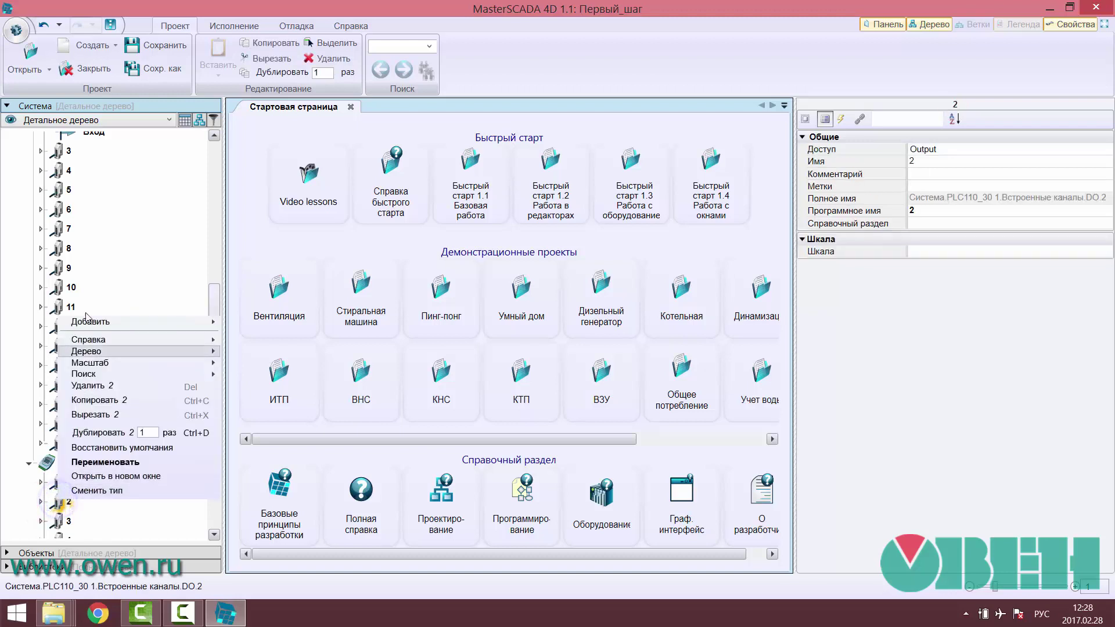
pyautogui.click(40, 502)
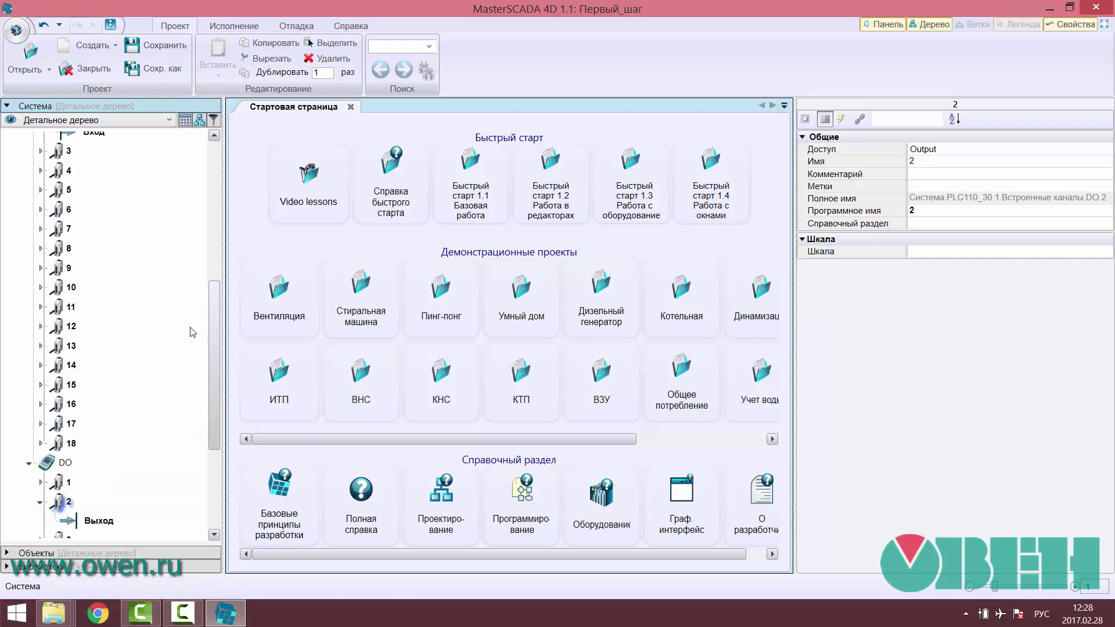
pyautogui.click(98, 520)
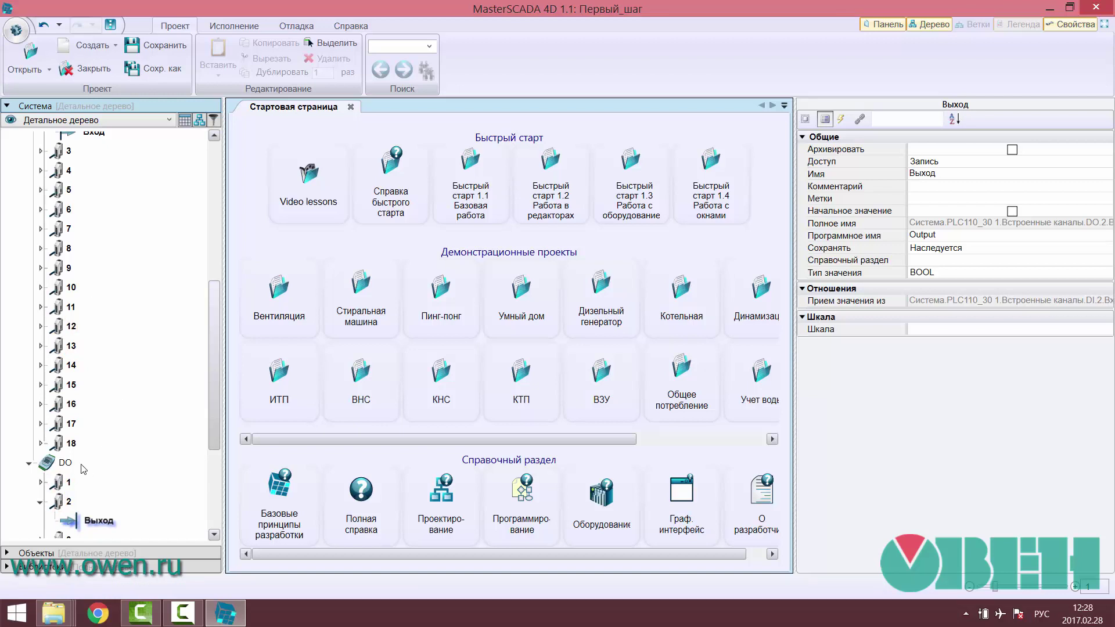
# Return to channel DI 2 and examine the properties of its Вход signal again.
pyautogui.scroll(1, 87, 477)
pyautogui.click(40, 149)
pyautogui.scroll(1, 60, 167)
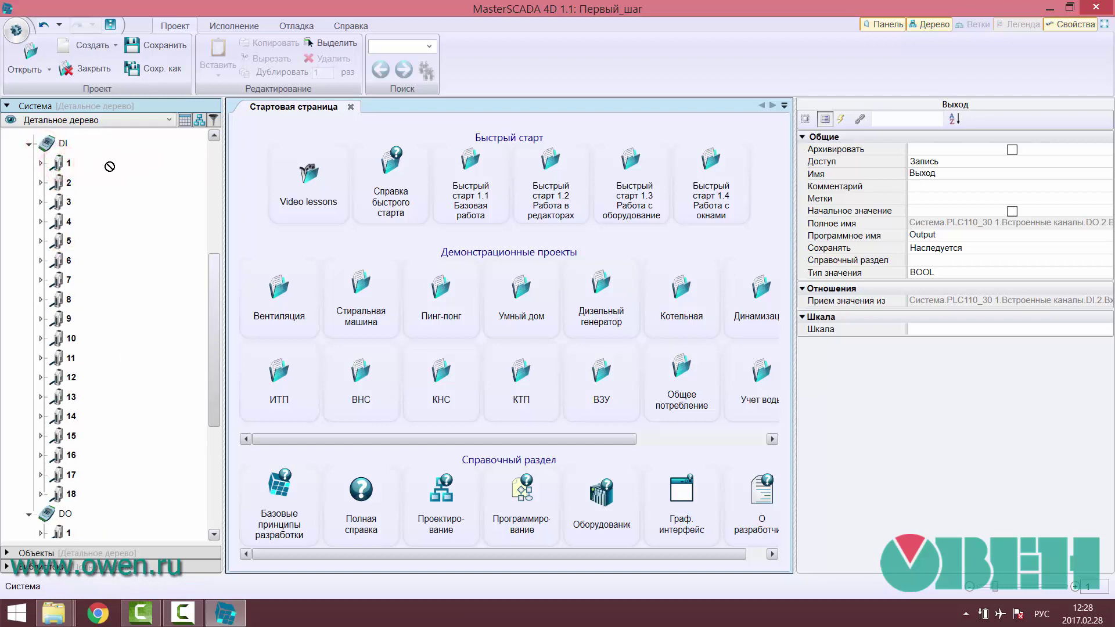
pyautogui.click(41, 182)
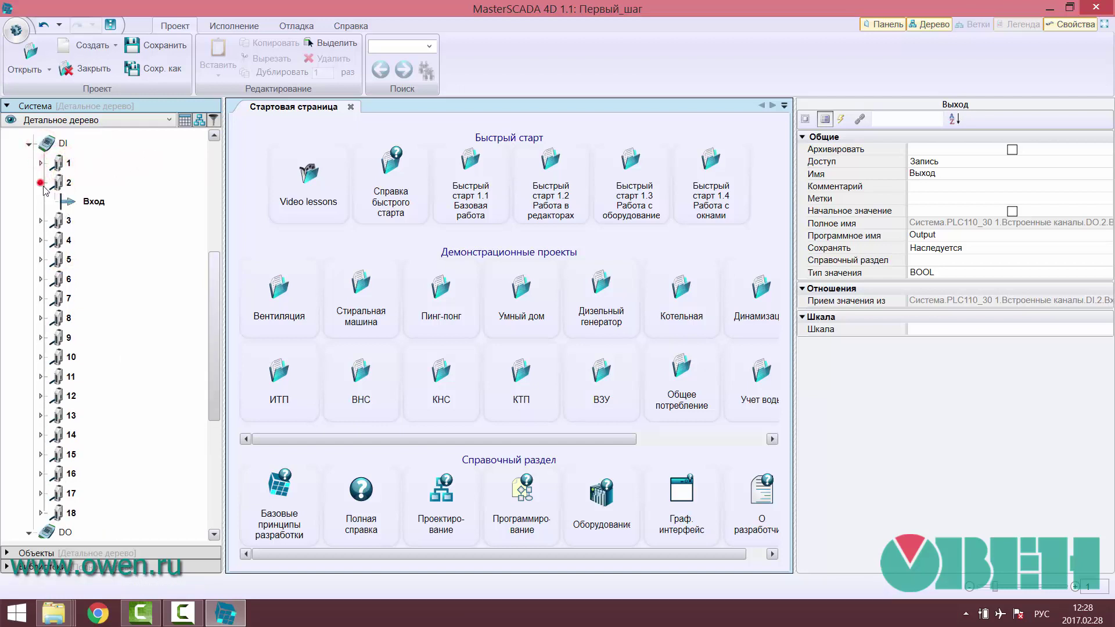
pyautogui.moveTo(82, 204); pyautogui.dragTo(120, 212)
pyautogui.click(96, 201)
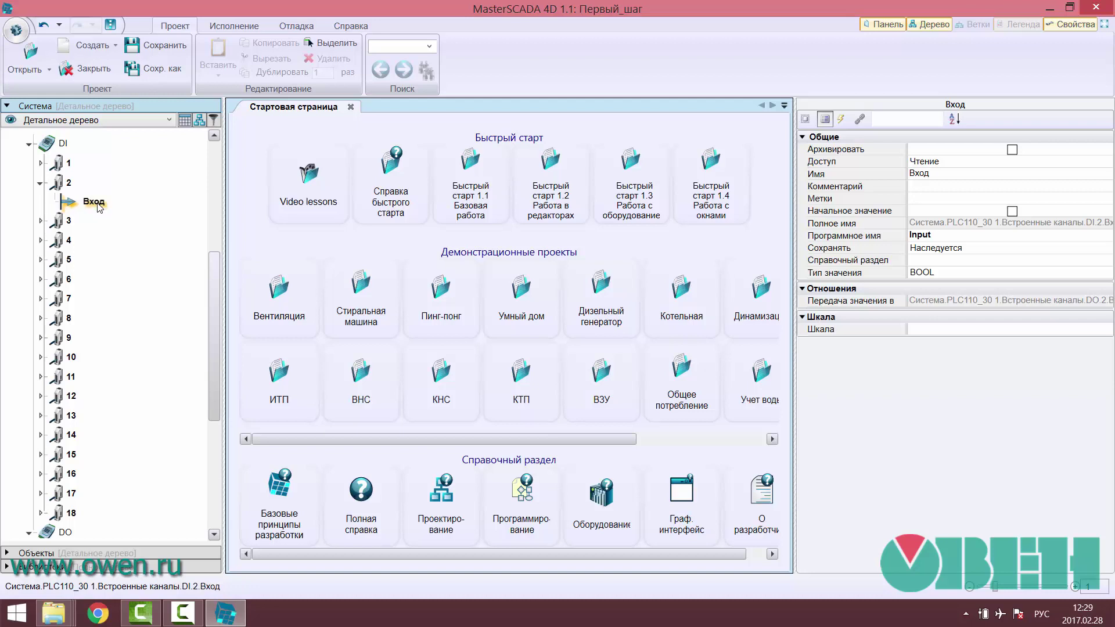
# Collapse the DI 2 and DO 2 channel branches in the Система tree.
pyautogui.click(40, 182)
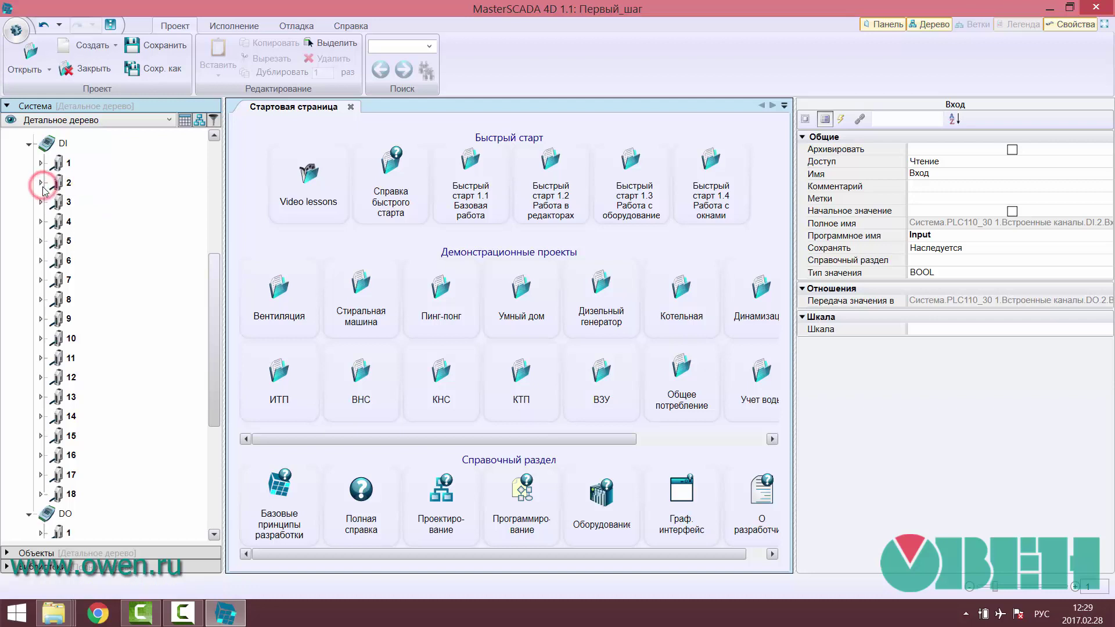
pyautogui.scroll(-3, 40, 182)
pyautogui.click(41, 483)
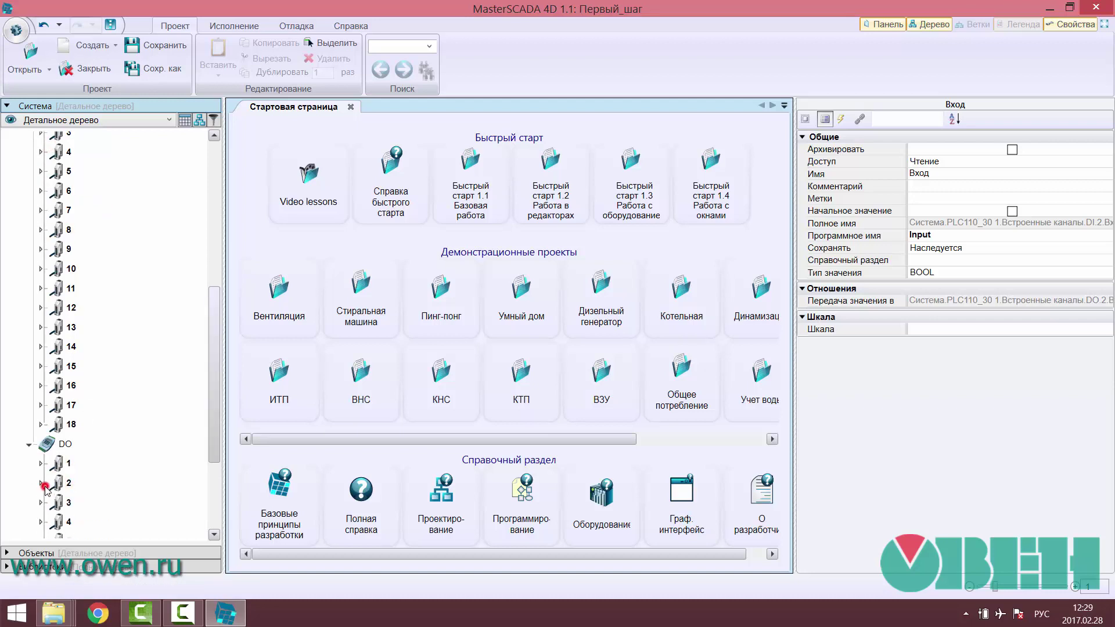
# Add an FBD program to the PLC110_30 node's Программы group.
pyautogui.scroll(10, 113, 395)
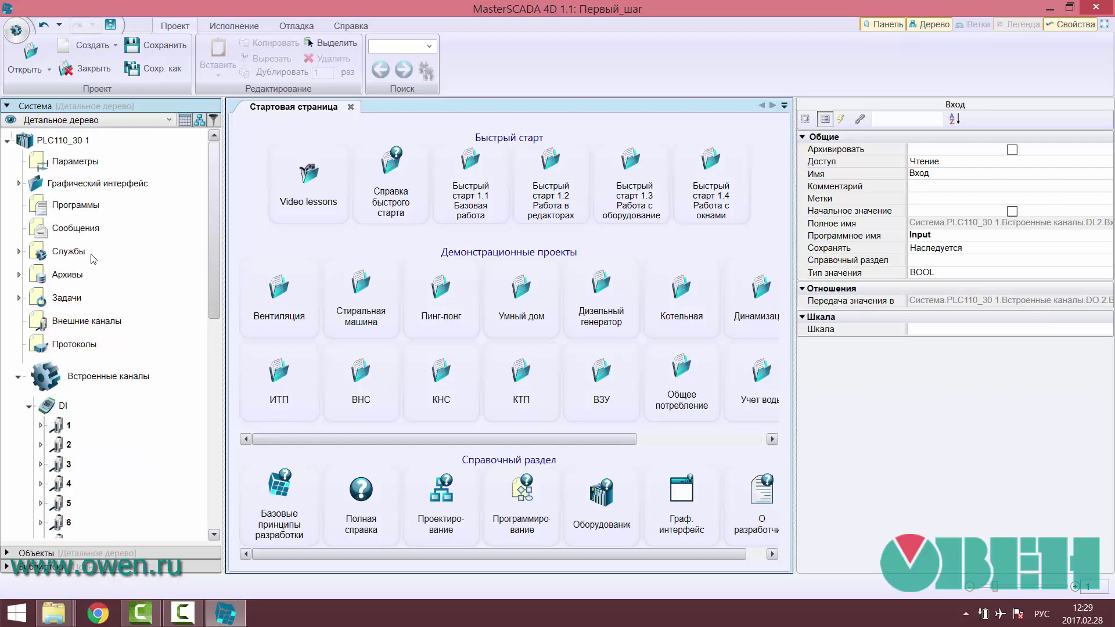
pyautogui.click(76, 208)
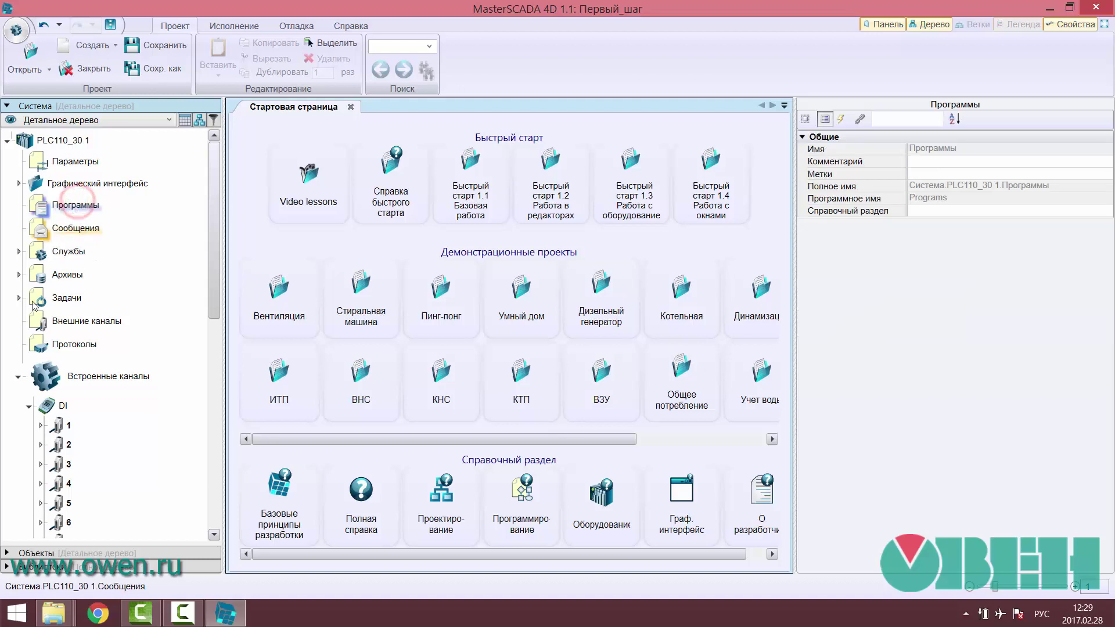
pyautogui.rightClick(75, 208)
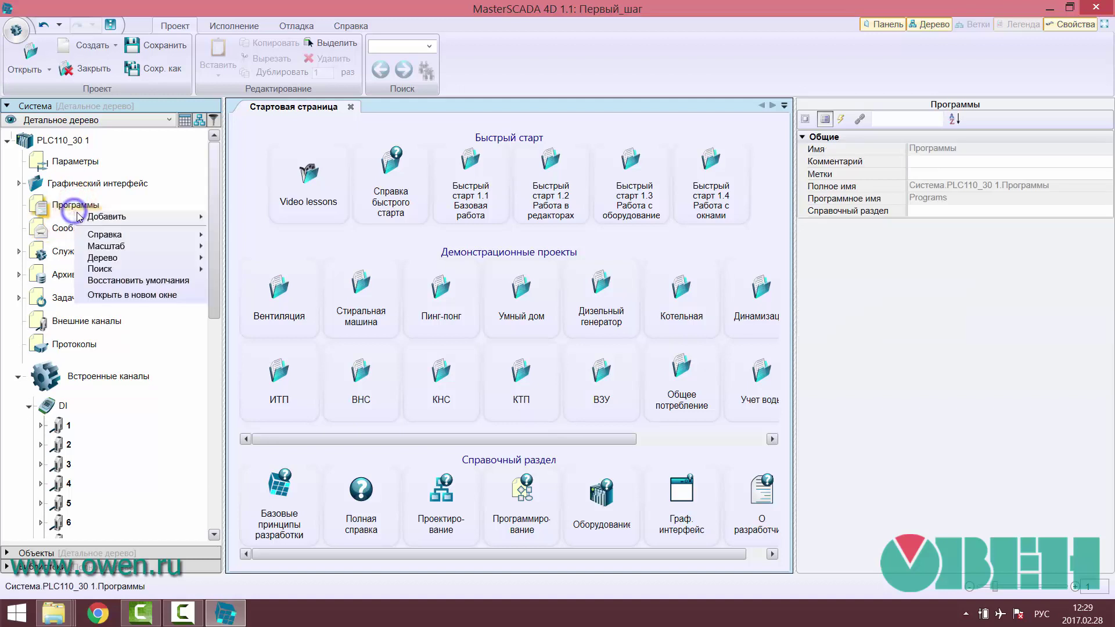
pyautogui.click(43, 205)
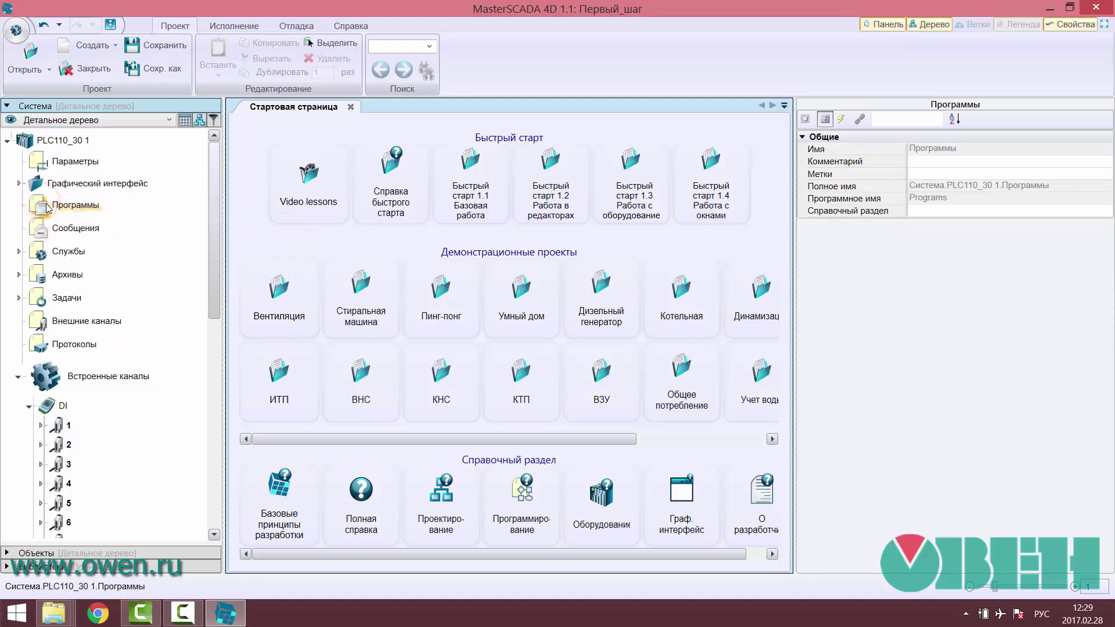
pyautogui.rightClick(45, 205)
pyautogui.moveTo(78, 210)
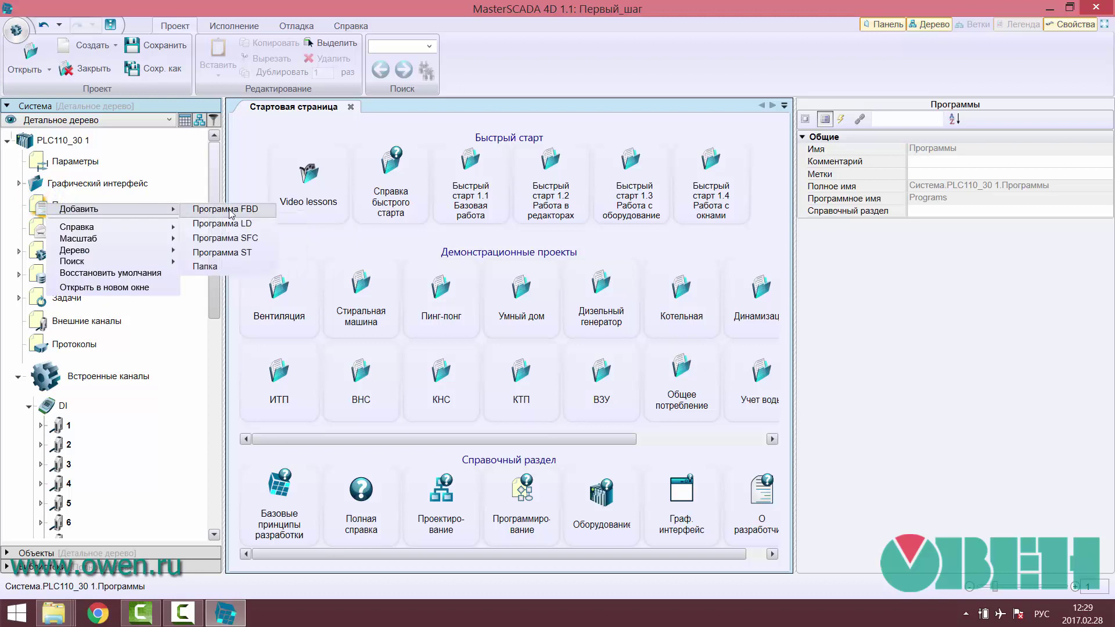
pyautogui.click(259, 213)
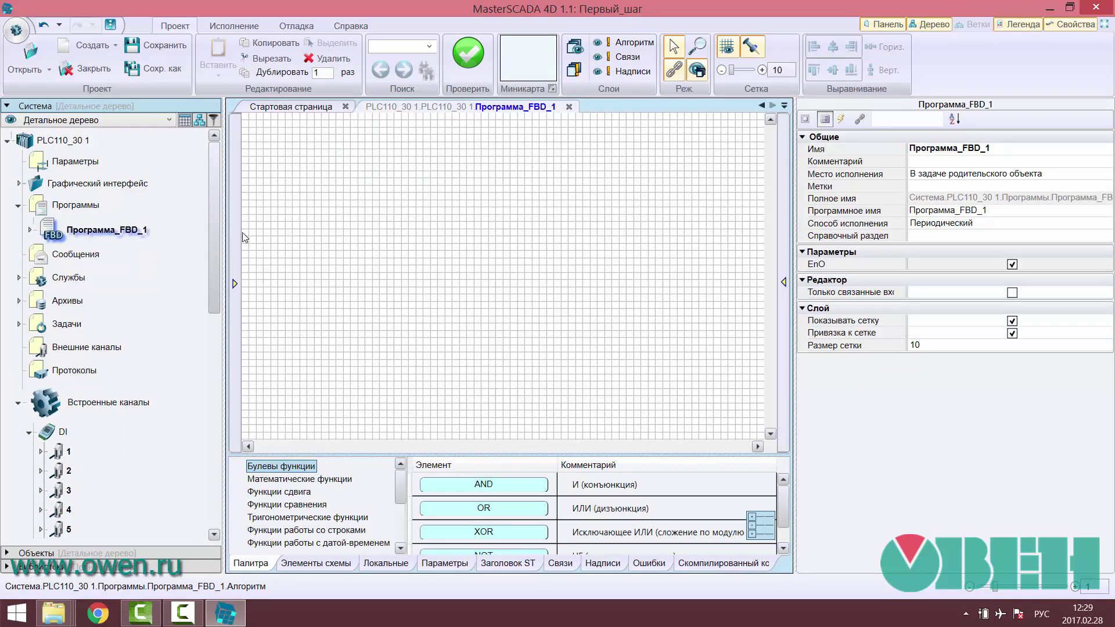
# Expand both the Входы terminal strip and the outputs terminal strip of Программа_FBD_1.
pyautogui.click(235, 238)
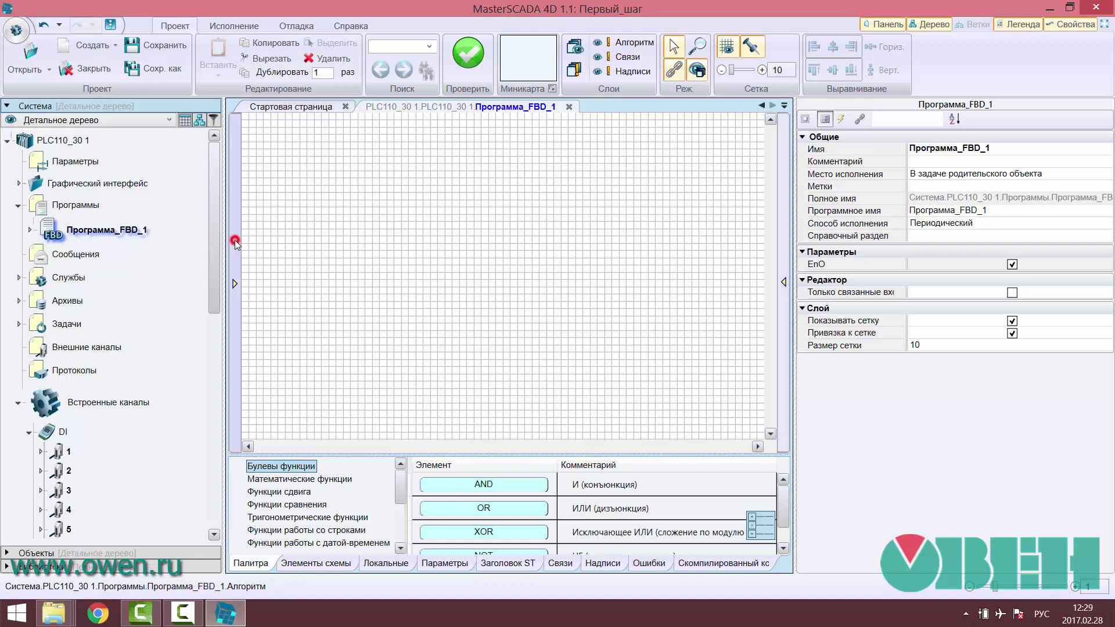
pyautogui.click(782, 238)
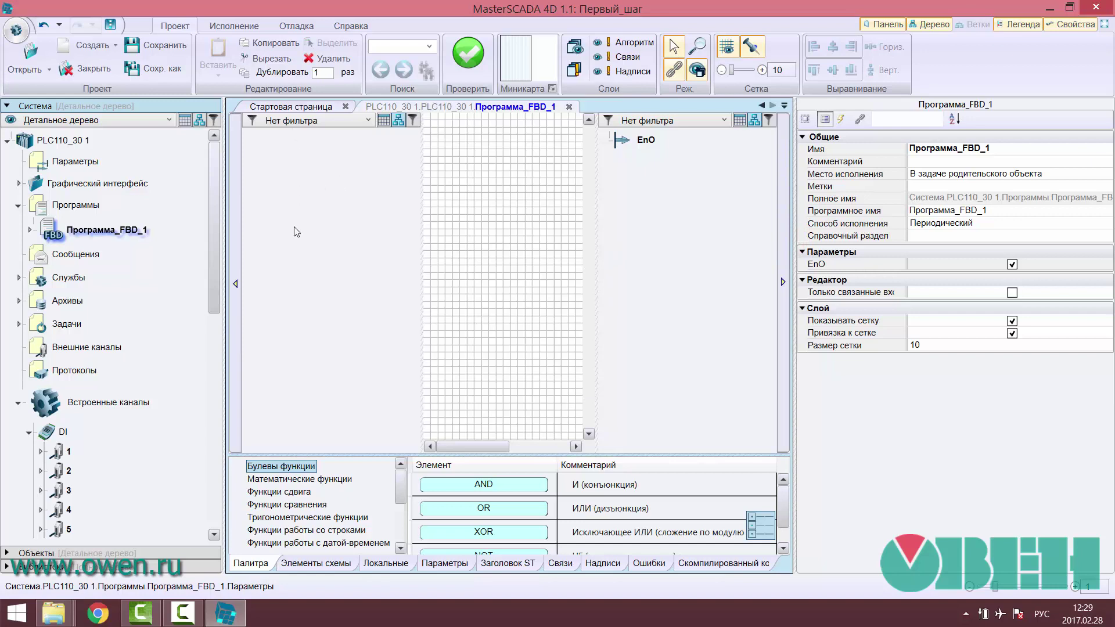
pyautogui.click(238, 284)
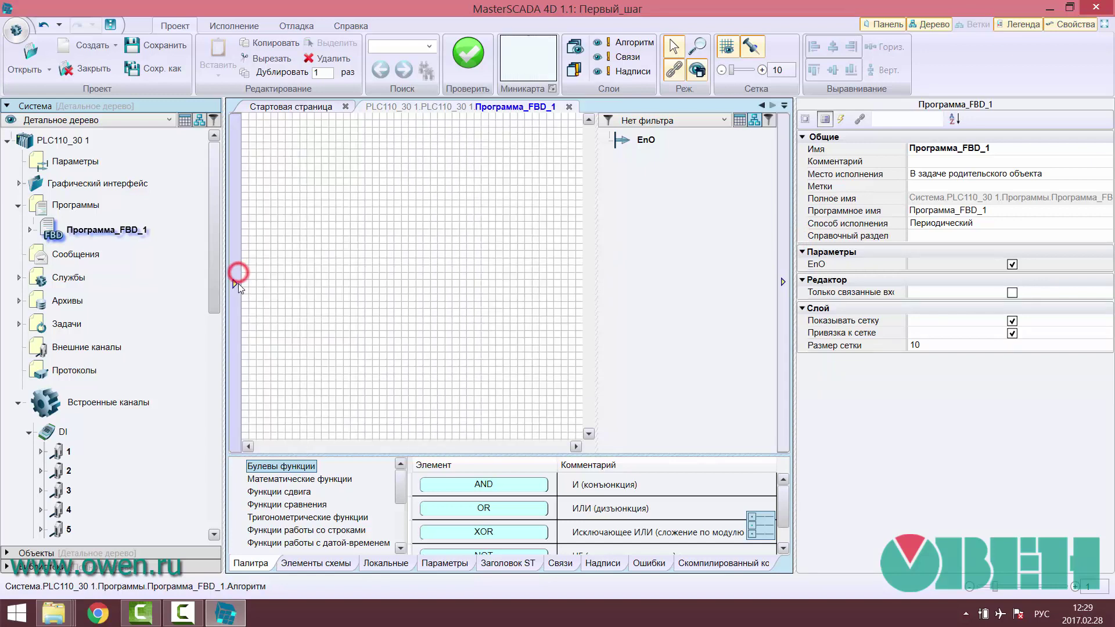
pyautogui.click(783, 282)
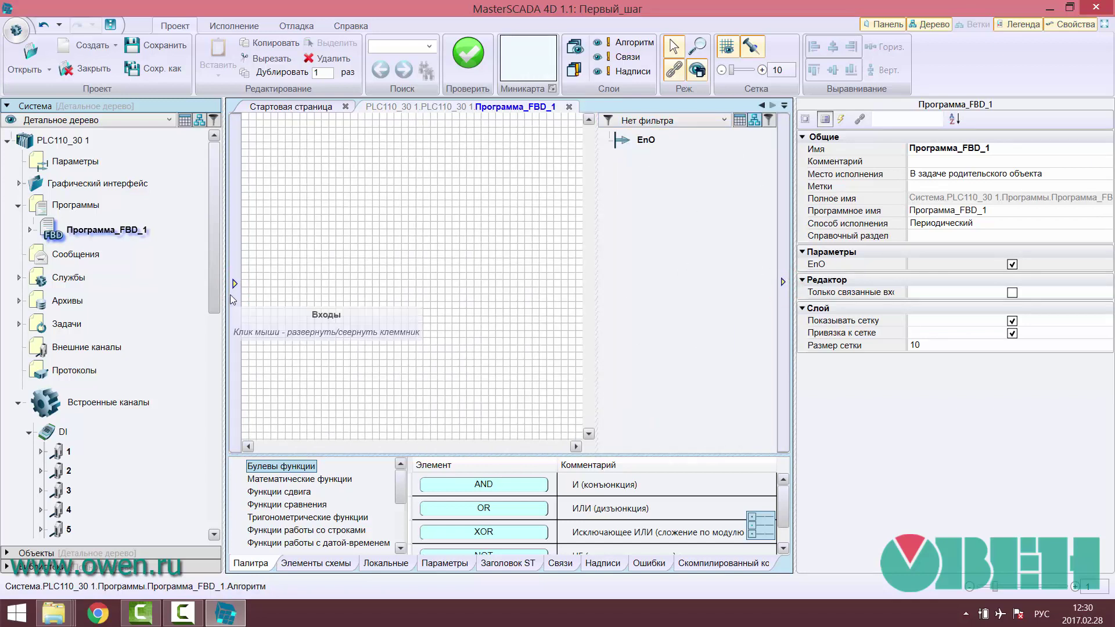
pyautogui.click(233, 292)
# Add the Вход signal of built-in DI channel 3 to the FBD program's inputs.
pyautogui.moveTo(212, 248); pyautogui.dragTo(212, 294)
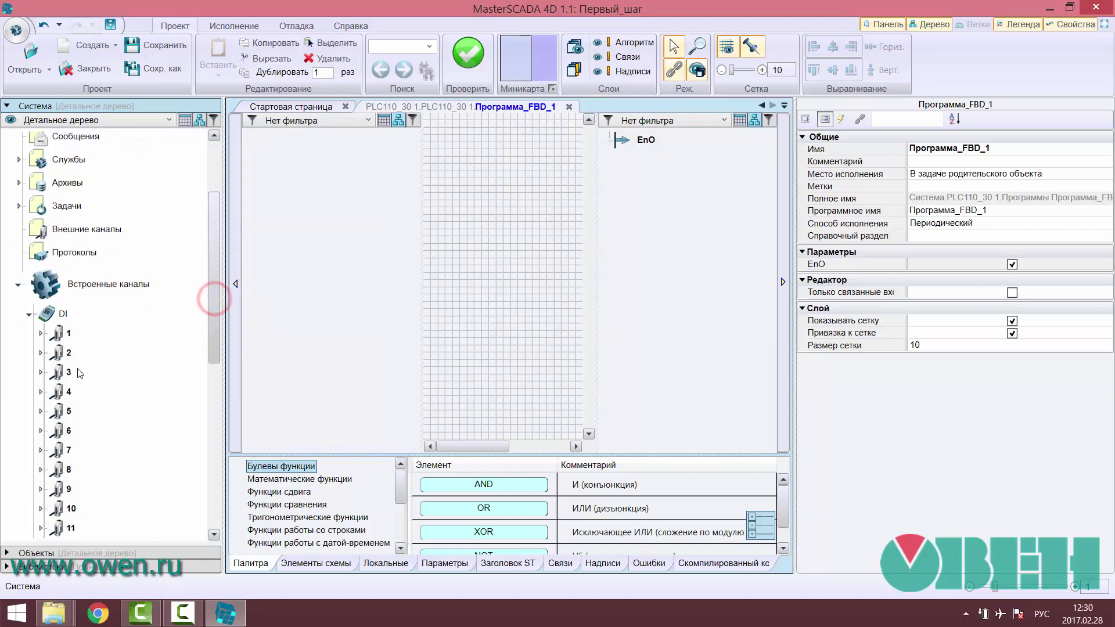
pyautogui.click(39, 373)
pyautogui.moveTo(92, 391); pyautogui.dragTo(321, 232)
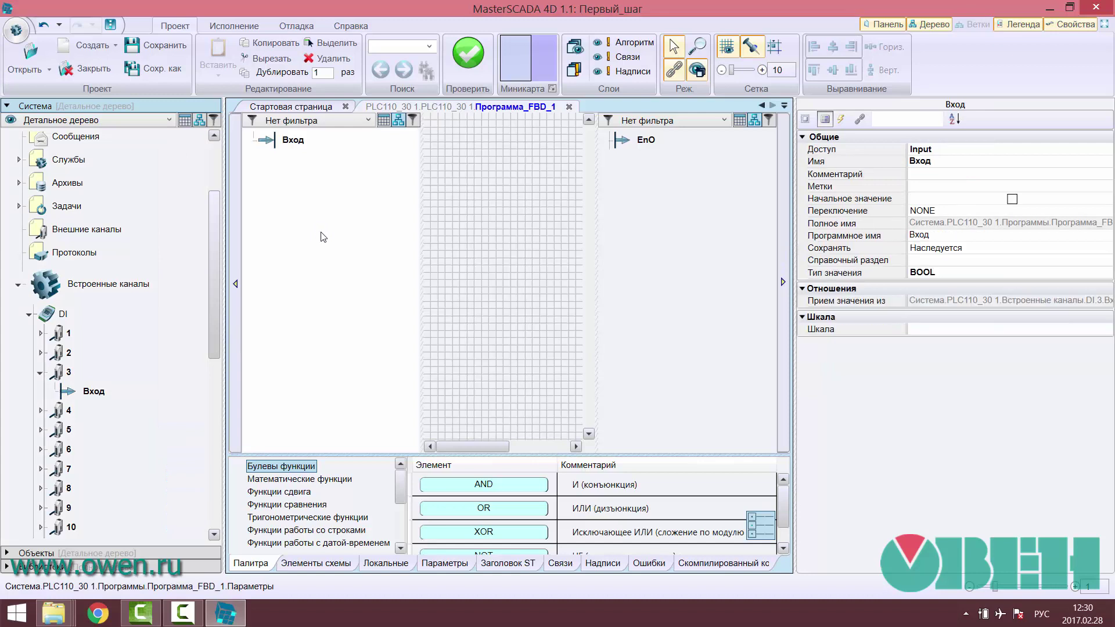
# Add the Выход signal of built-in DO channel 3 to the FBD program's outputs.
pyautogui.click(235, 285)
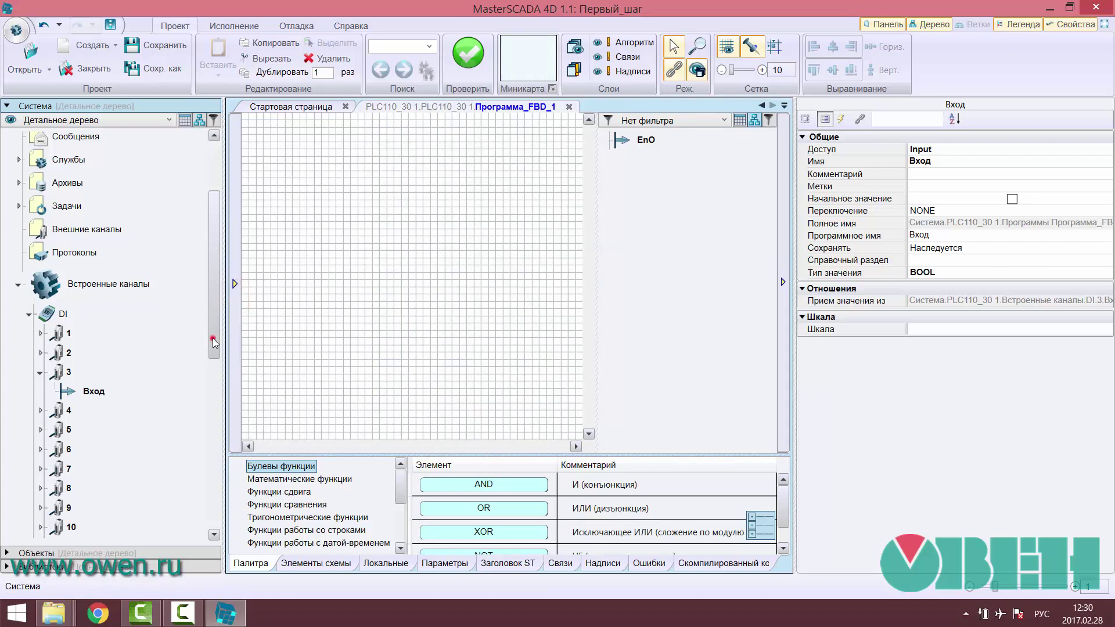
pyautogui.moveTo(213, 338); pyautogui.dragTo(207, 448)
pyautogui.click(39, 481)
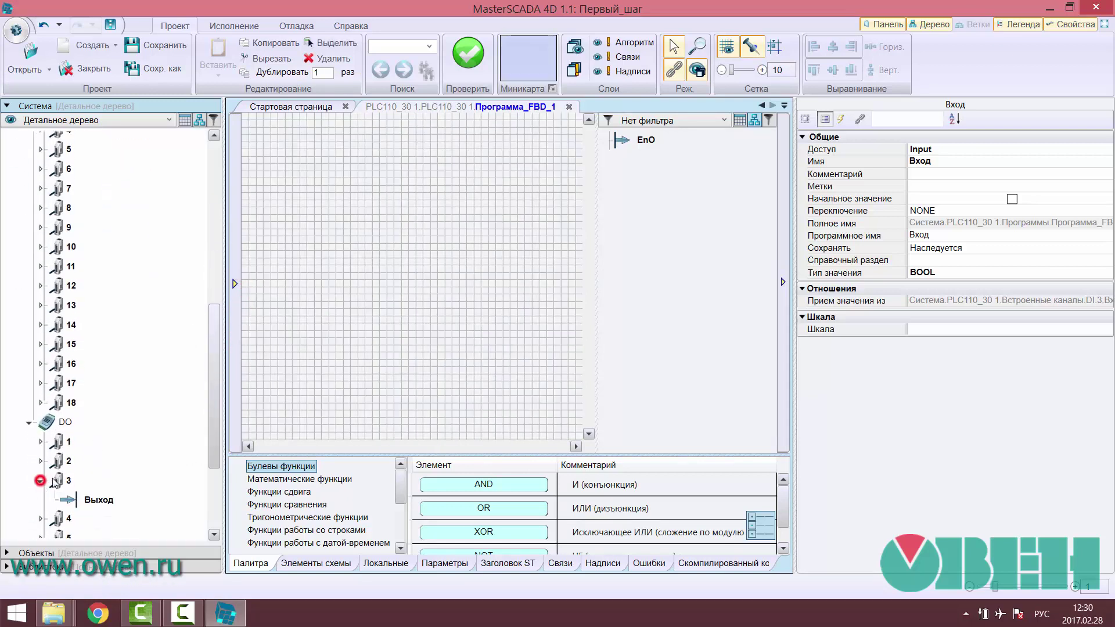
pyautogui.moveTo(87, 501); pyautogui.dragTo(689, 276)
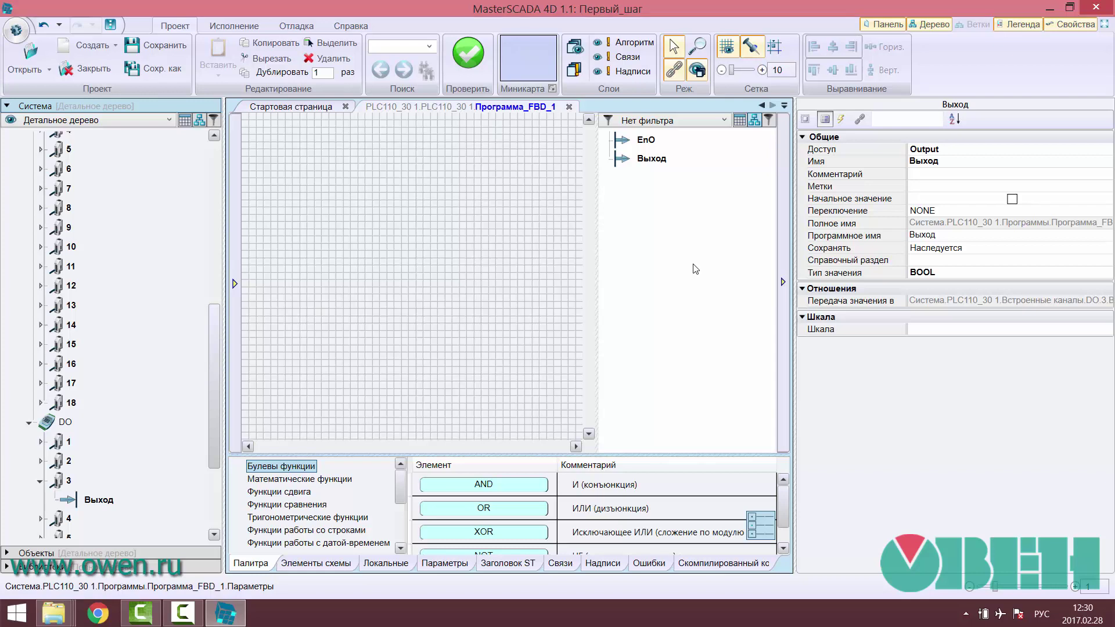
# View the link commands available for the program's Выход parameter, including Разорвать and Перейти.
pyautogui.click(661, 165)
pyautogui.rightClick(661, 165)
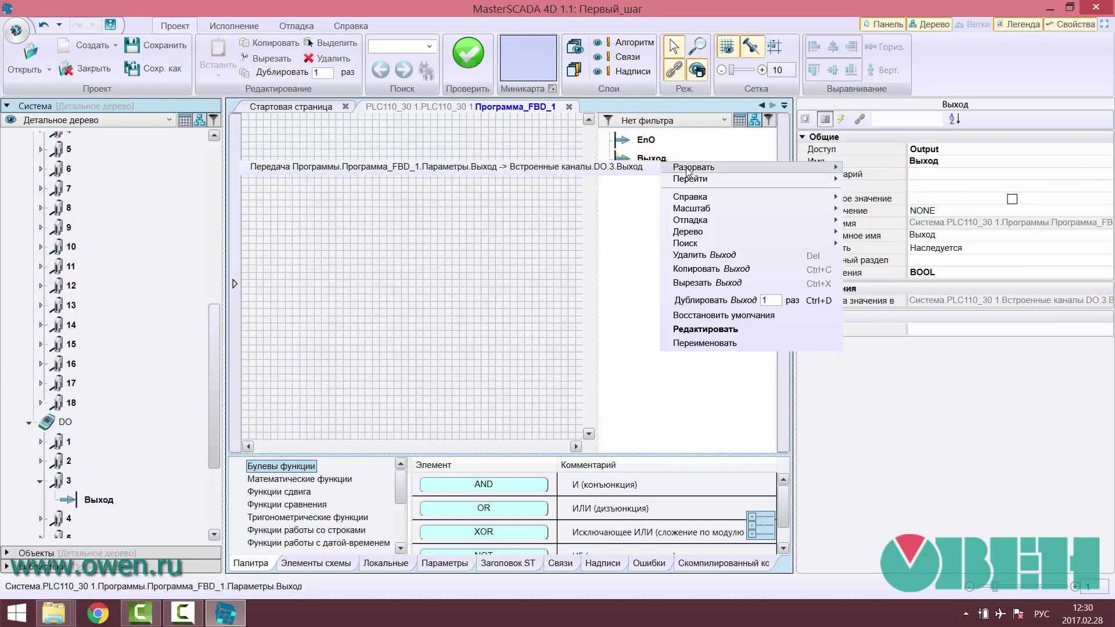
pyautogui.click(643, 216)
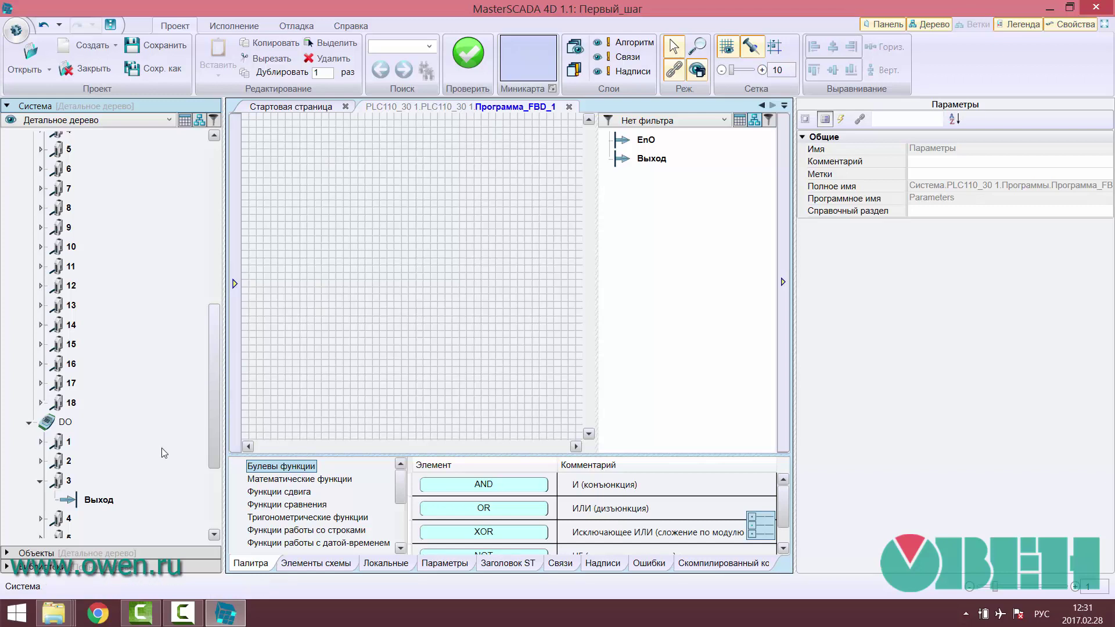
# Show the program's inputs again and place a NOT block from Булевы функции on the FBD sheet.
pyautogui.click(241, 324)
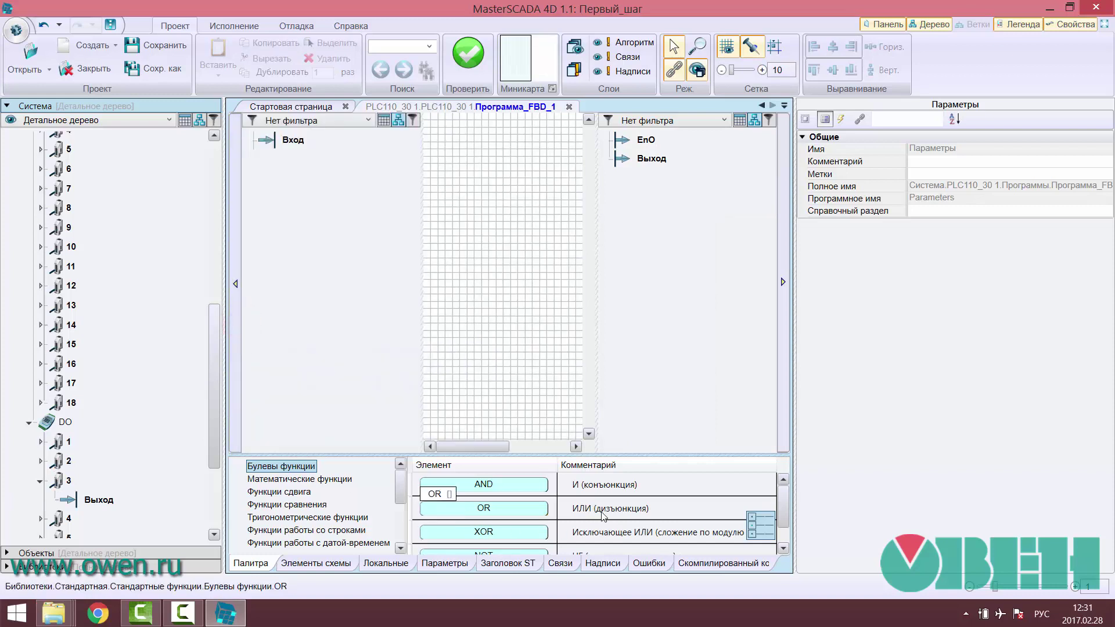
pyautogui.click(792, 503)
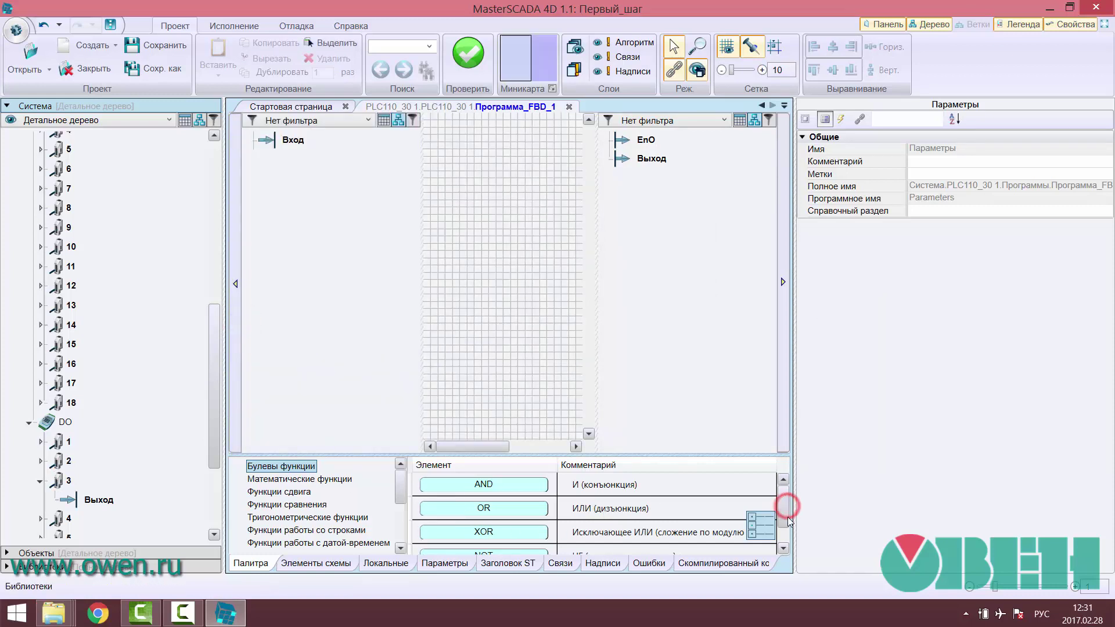
pyautogui.click(783, 548)
pyautogui.moveTo(521, 532); pyautogui.dragTo(503, 230)
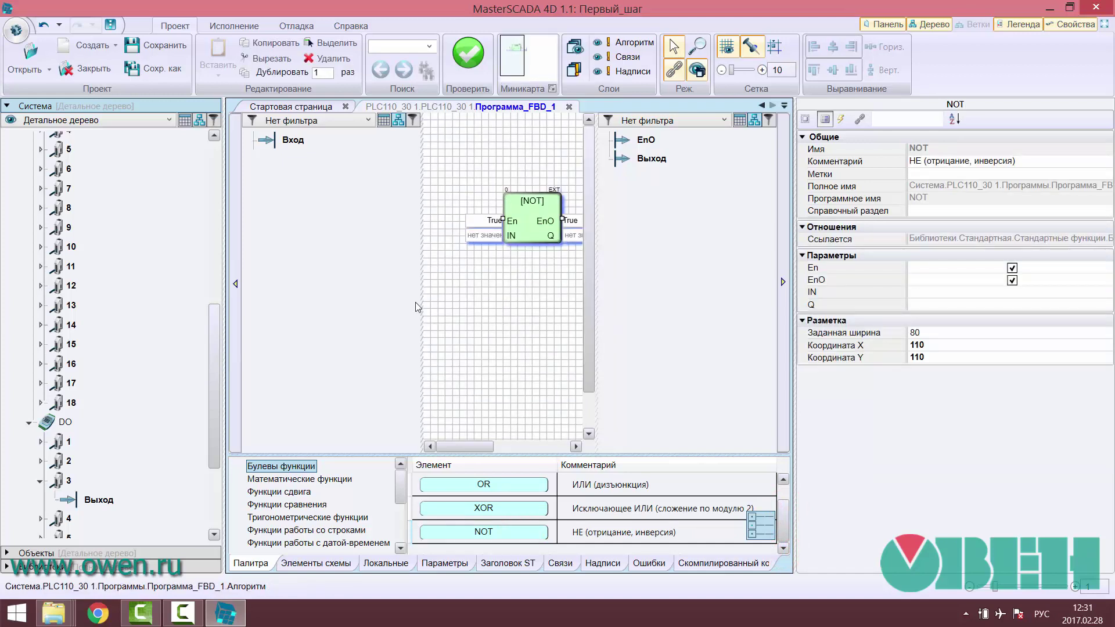
# Narrow the input and output strips to widen the sheet, and move the NOT block to X 130, Y 70.
pyautogui.moveTo(422, 302); pyautogui.dragTo(385, 300)
pyautogui.click(485, 233)
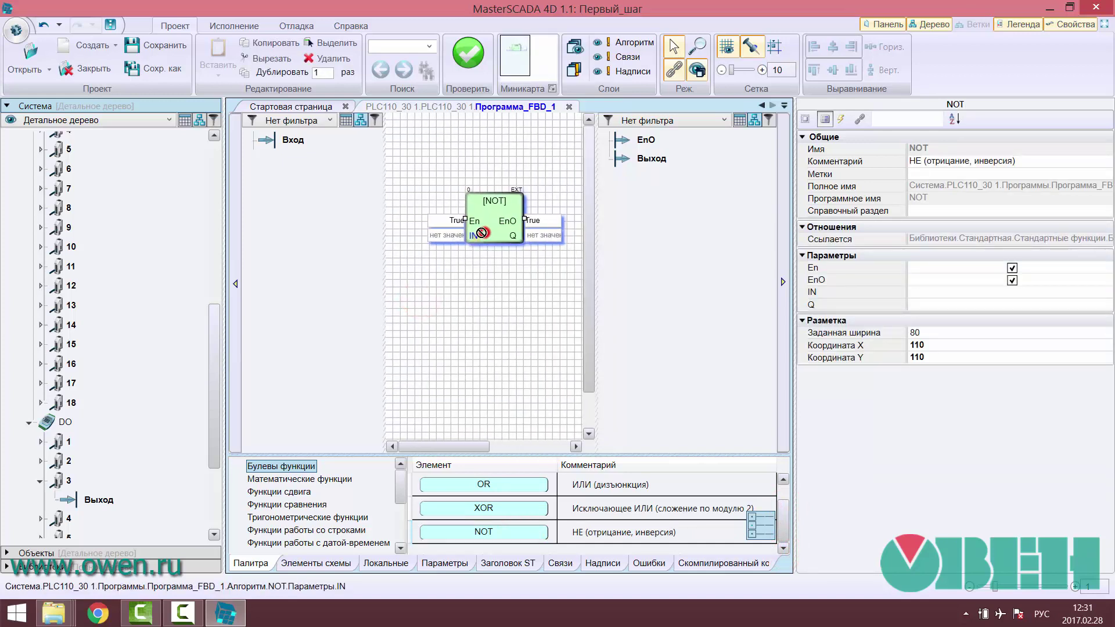
pyautogui.moveTo(466, 236); pyautogui.dragTo(458, 236)
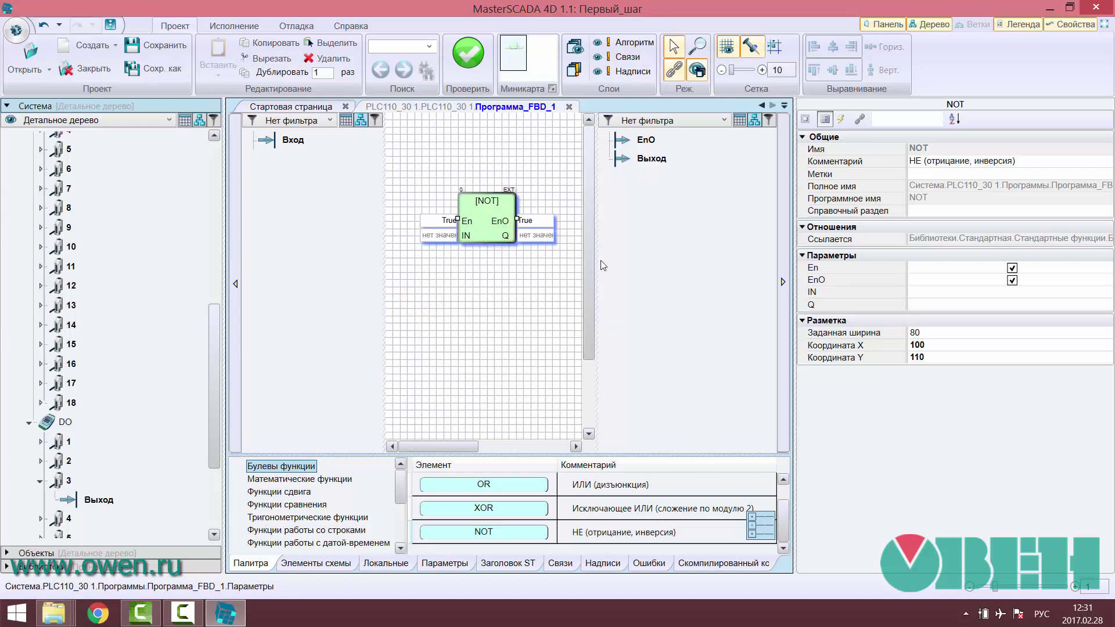
pyautogui.moveTo(597, 260); pyautogui.dragTo(640, 256)
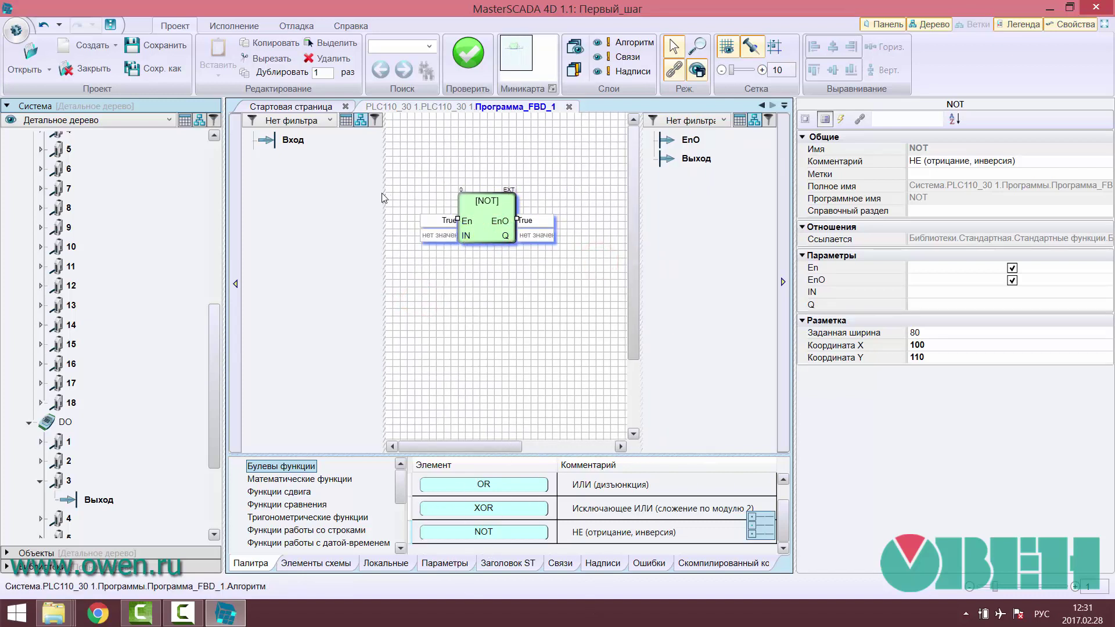
pyautogui.moveTo(384, 203); pyautogui.dragTo(363, 203)
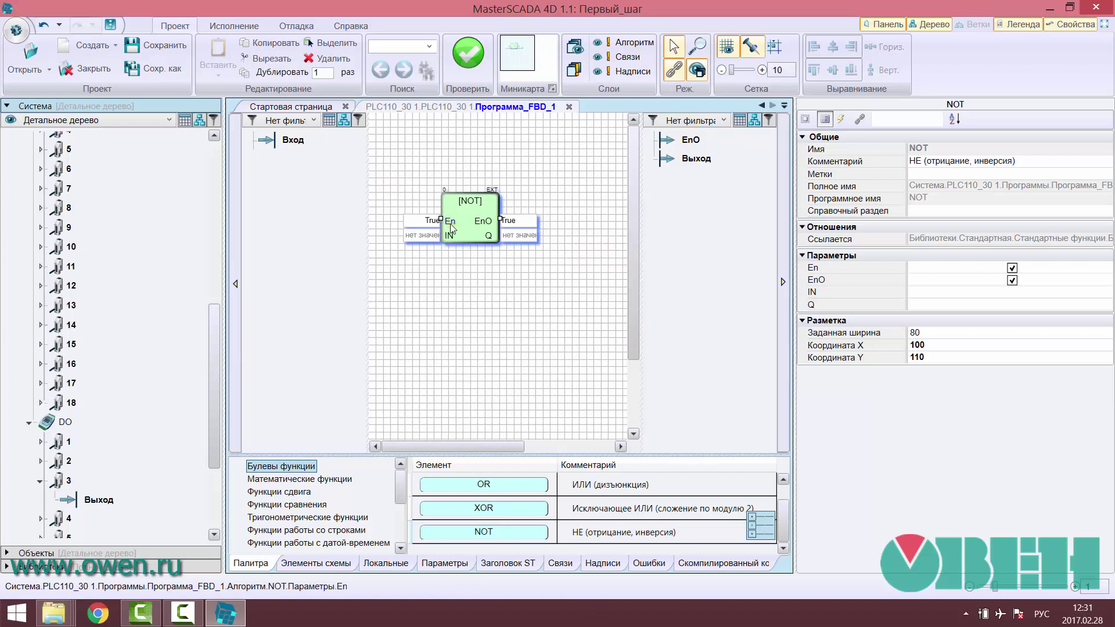
pyautogui.moveTo(481, 230); pyautogui.dragTo(498, 197)
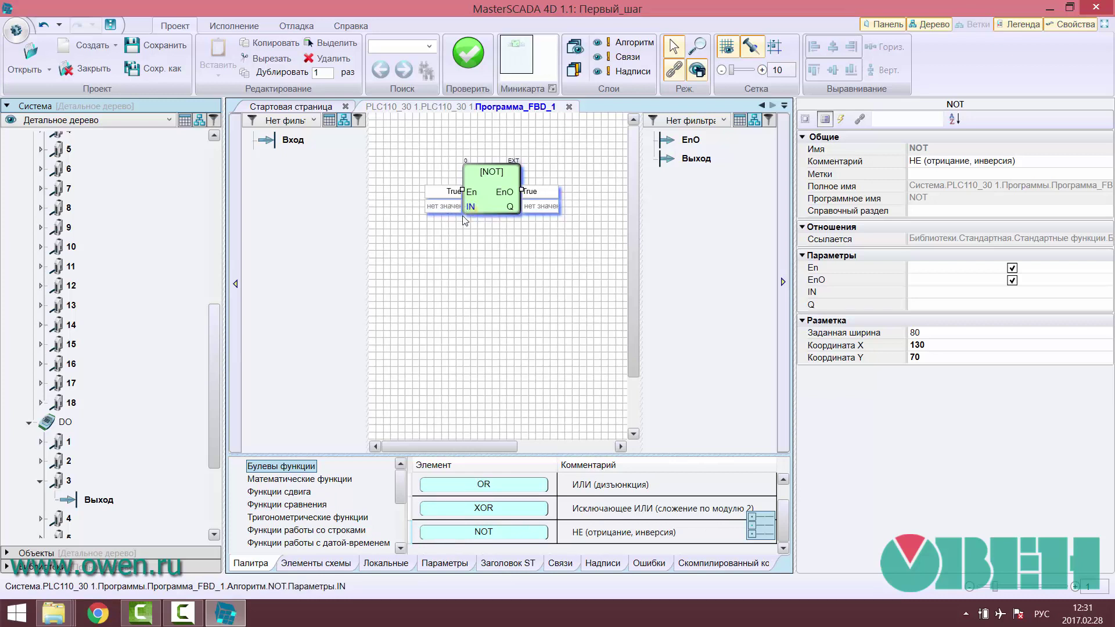
# Connect the program's Вход to the NOT block's IN and its Q to the program's Выход.
pyautogui.moveTo(470, 212)
pyautogui.mouseDown()
pyautogui.moveTo(295, 149)
pyautogui.moveTo(290, 177)
pyautogui.moveTo(310, 169)
pyautogui.moveTo(459, 203)
pyautogui.mouseUp()
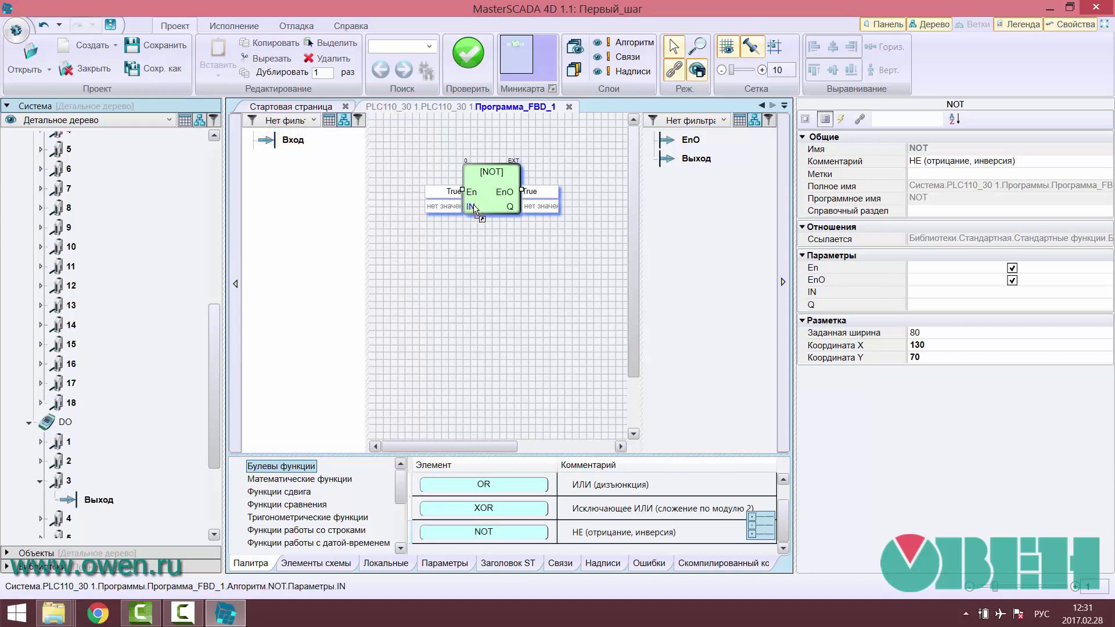
pyautogui.moveTo(475, 210); pyautogui.dragTo(472, 209)
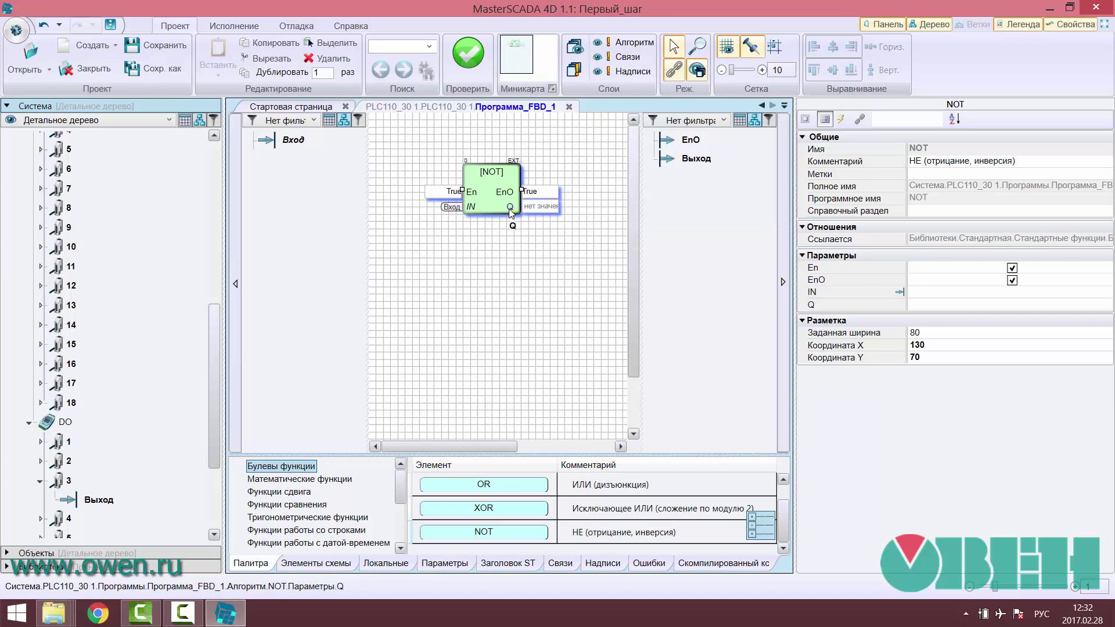
pyautogui.moveTo(511, 209); pyautogui.dragTo(699, 161)
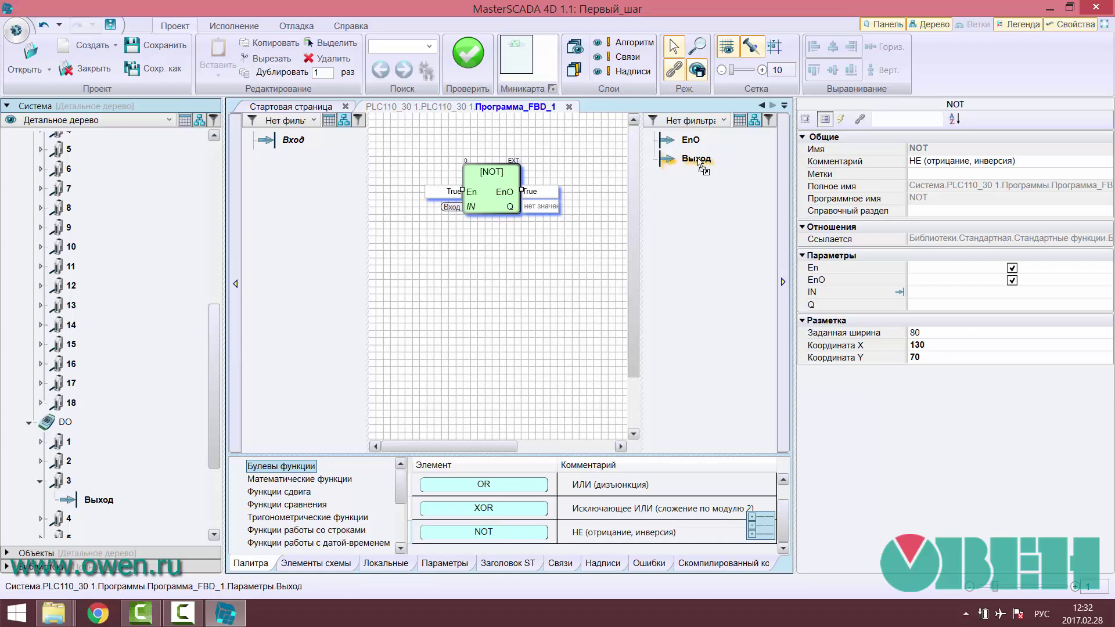
pyautogui.moveTo(698, 161); pyautogui.dragTo(698, 161)
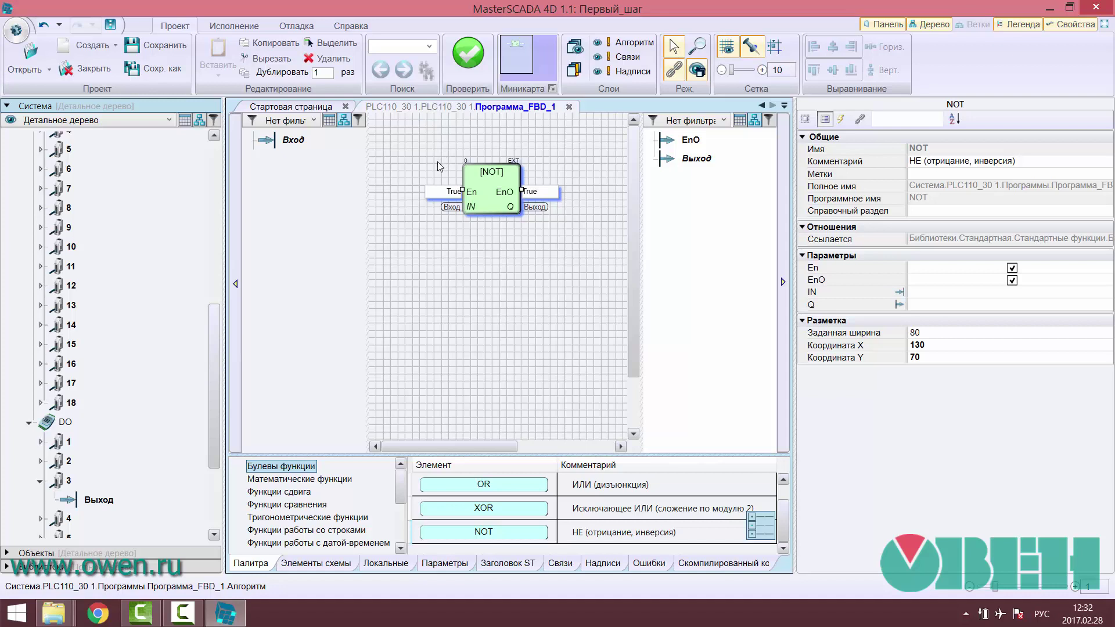
# Check the project for compilation errors and dismiss the result message.
pyautogui.click(464, 58)
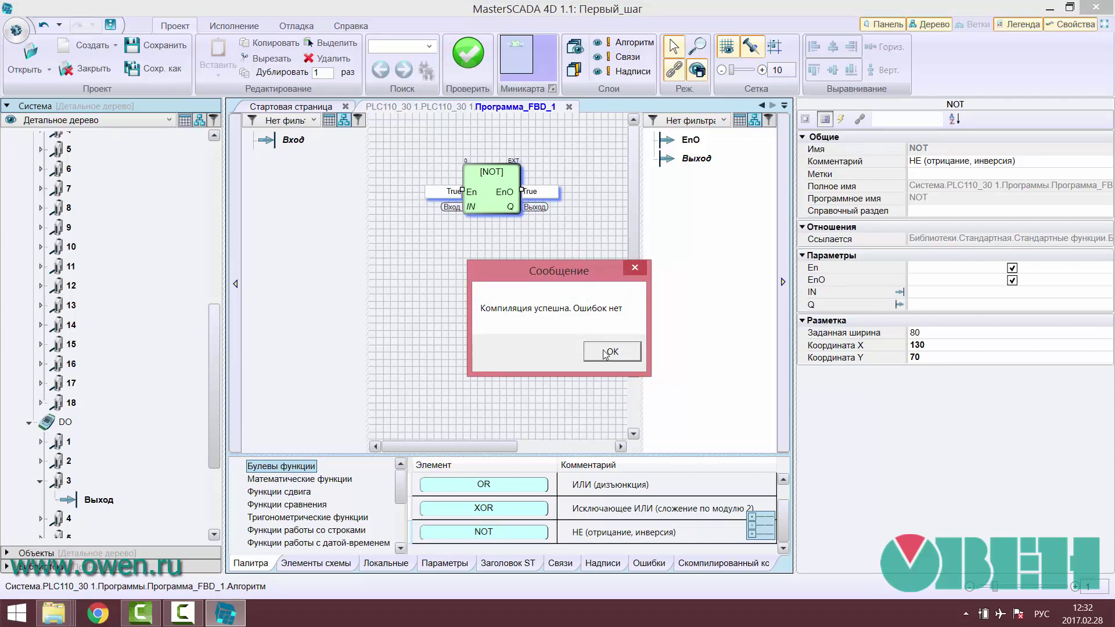
pyautogui.click(628, 355)
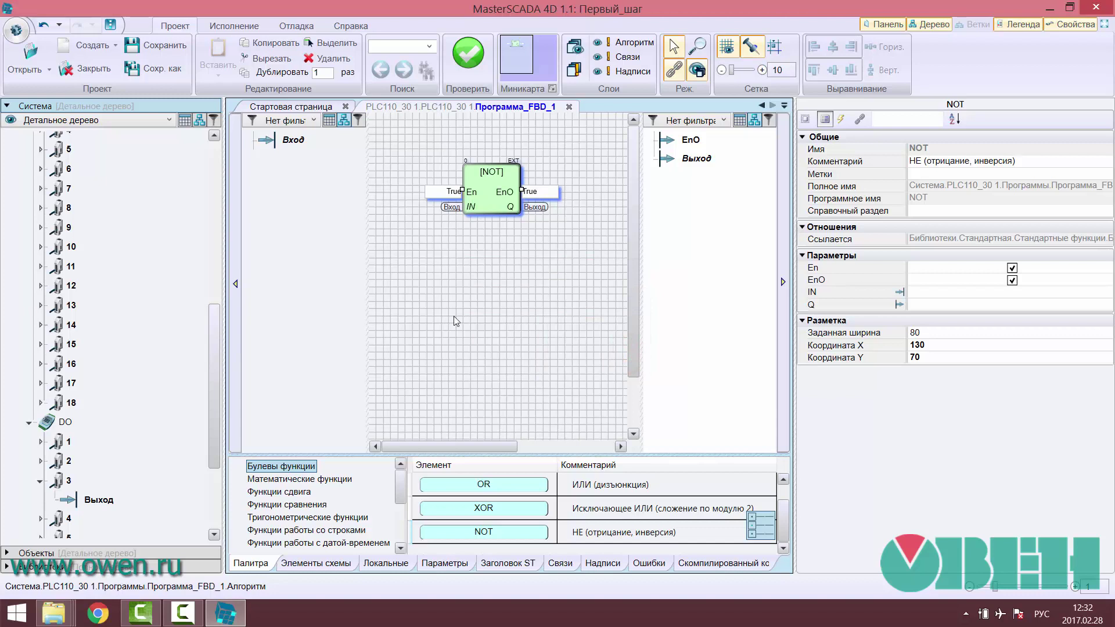
# View the device connection options with and without loading the configuration.
pyautogui.click(251, 27)
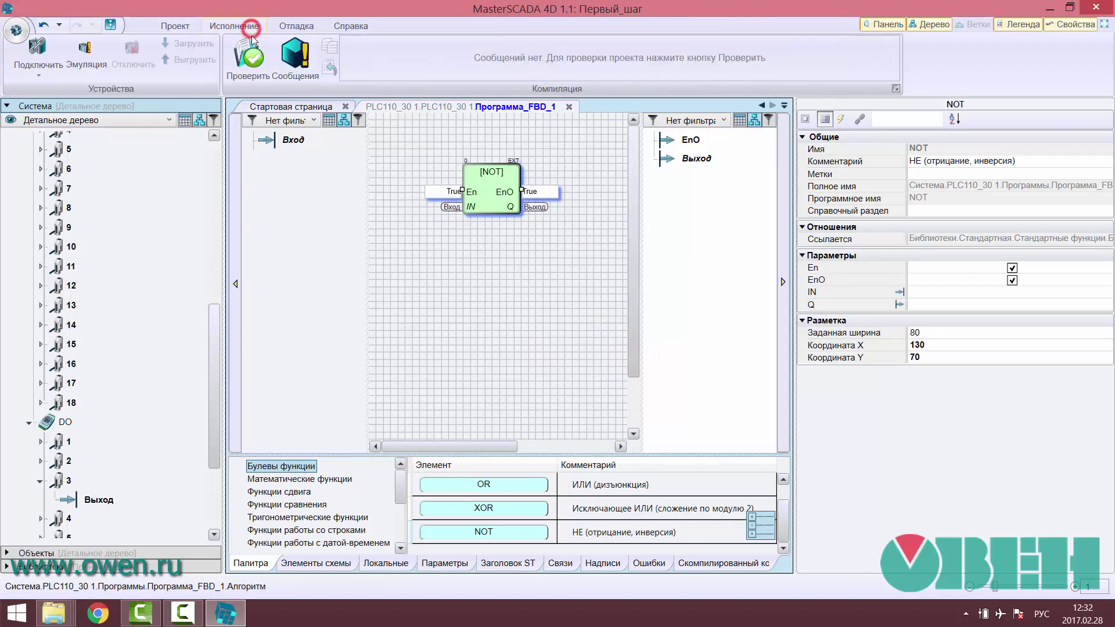
pyautogui.click(44, 76)
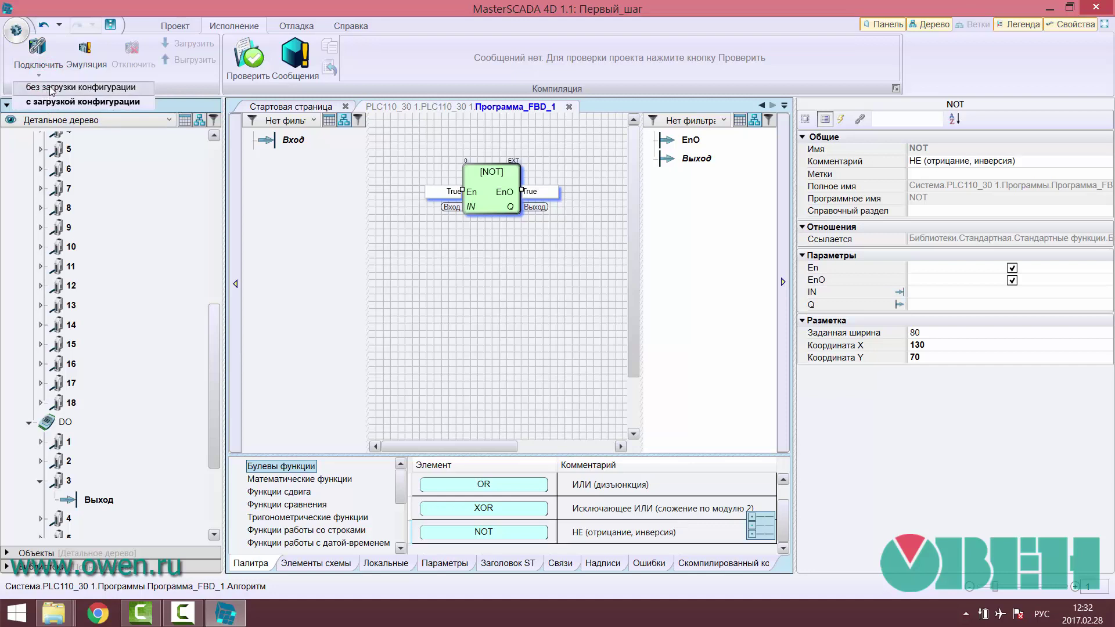
pyautogui.click(192, 90)
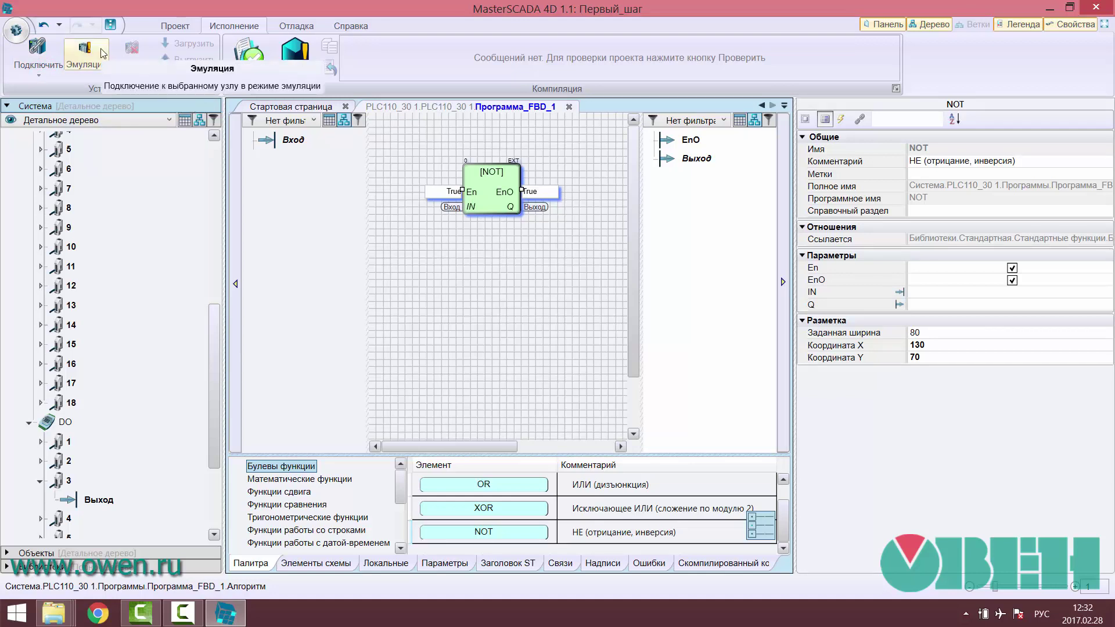